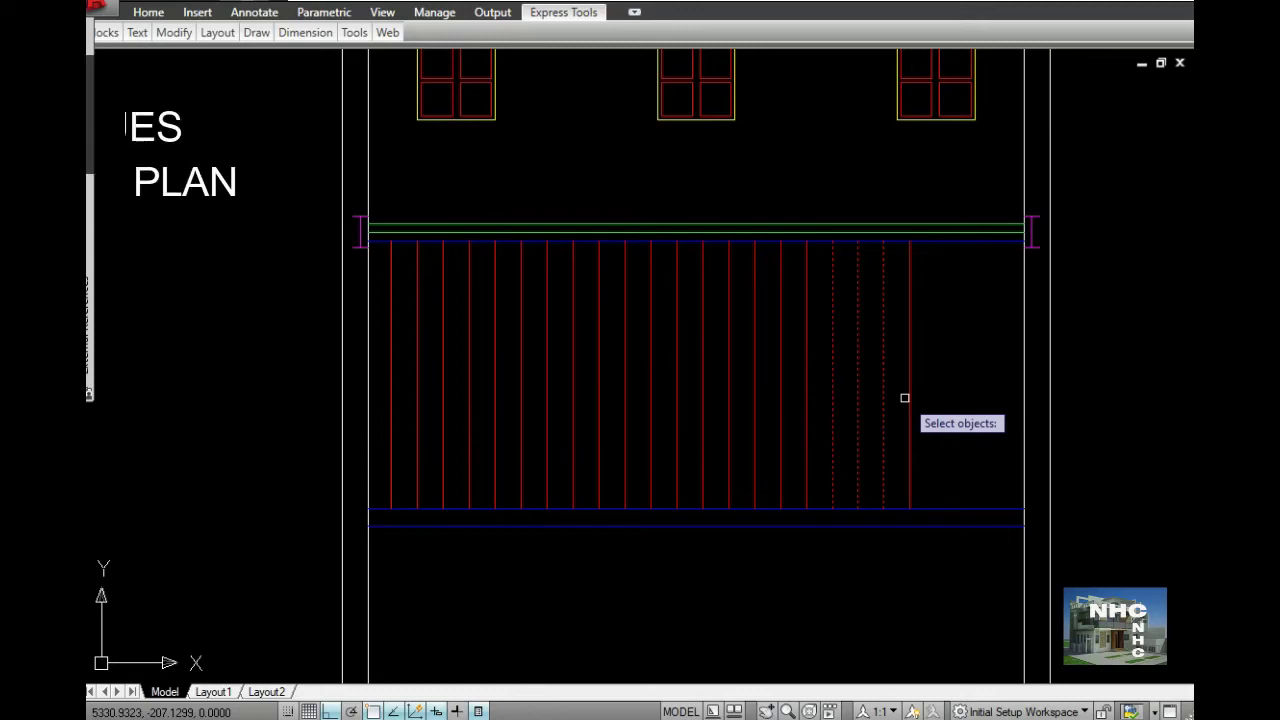
# Step: Finish mirroring the last red railing bars, keeping the original bars
pyautogui.click(906, 565)
pyautogui.press('Return')
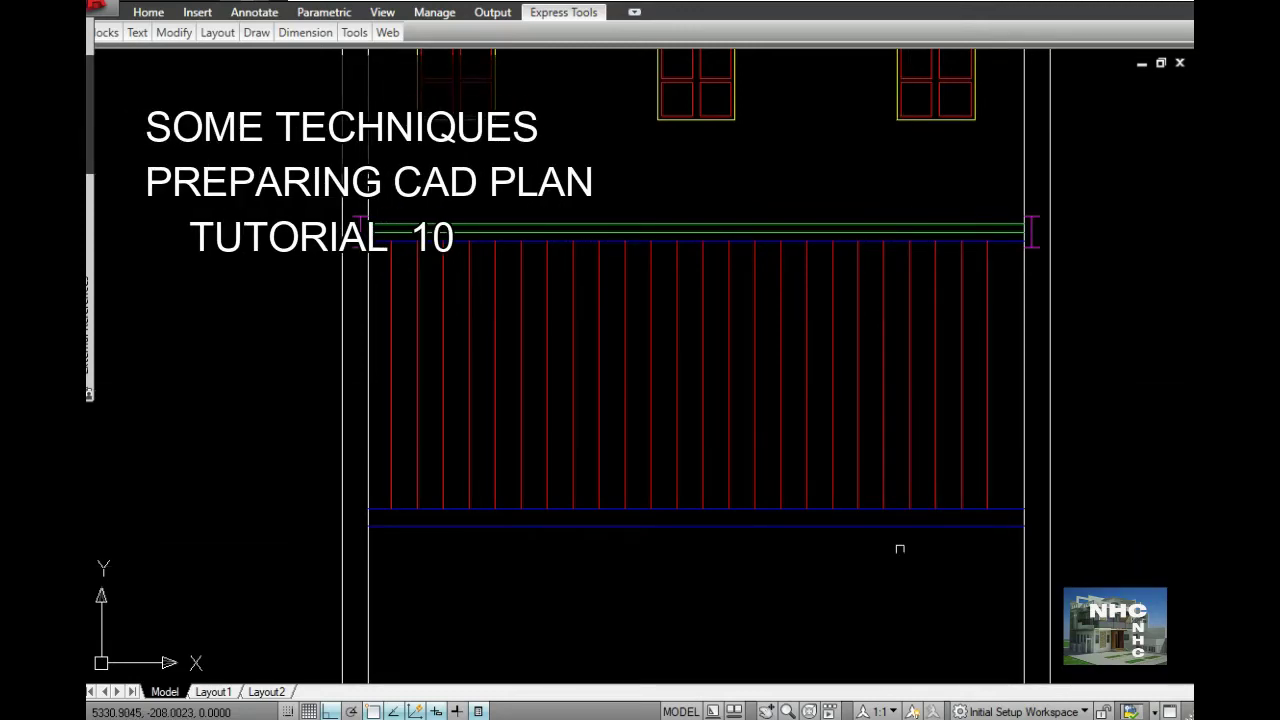
pyautogui.moveTo(888, 527); pyautogui.dragTo(633, 481, button='middle')
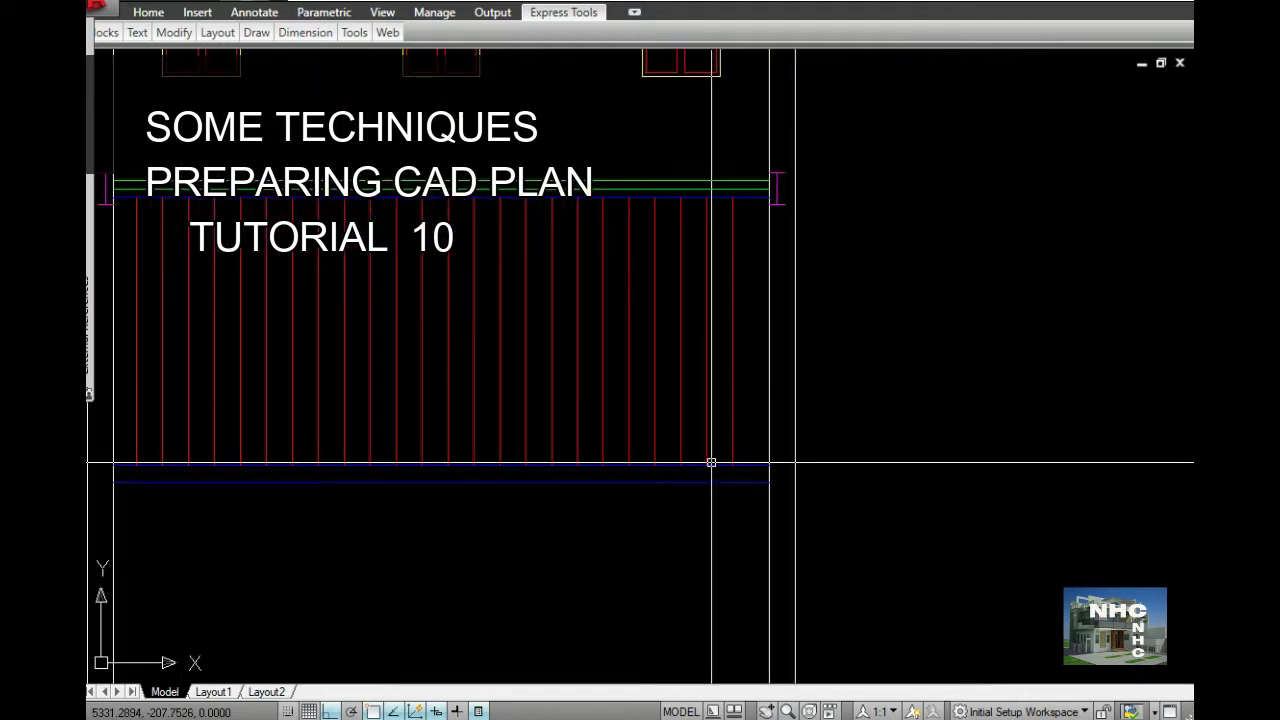
# Step: Copy the rightmost red bar to add one more bar at the railing's right end
pyautogui.write('cop')
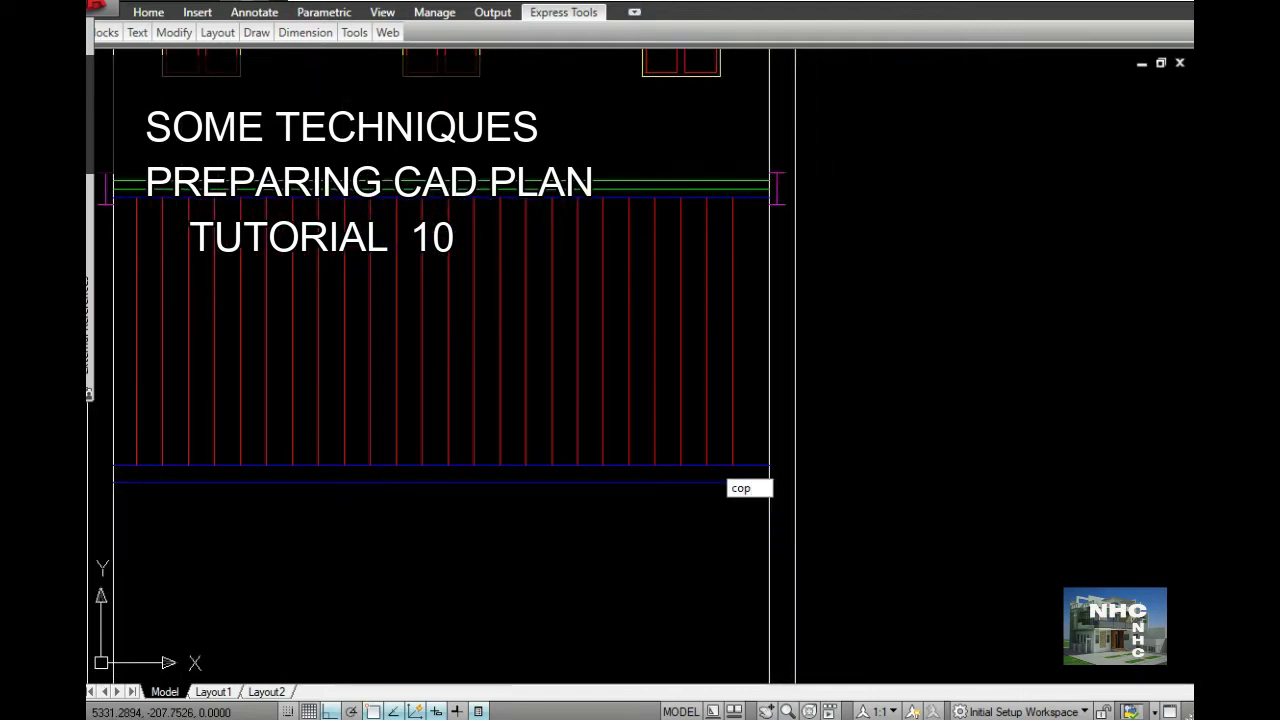
pyautogui.press('Return')
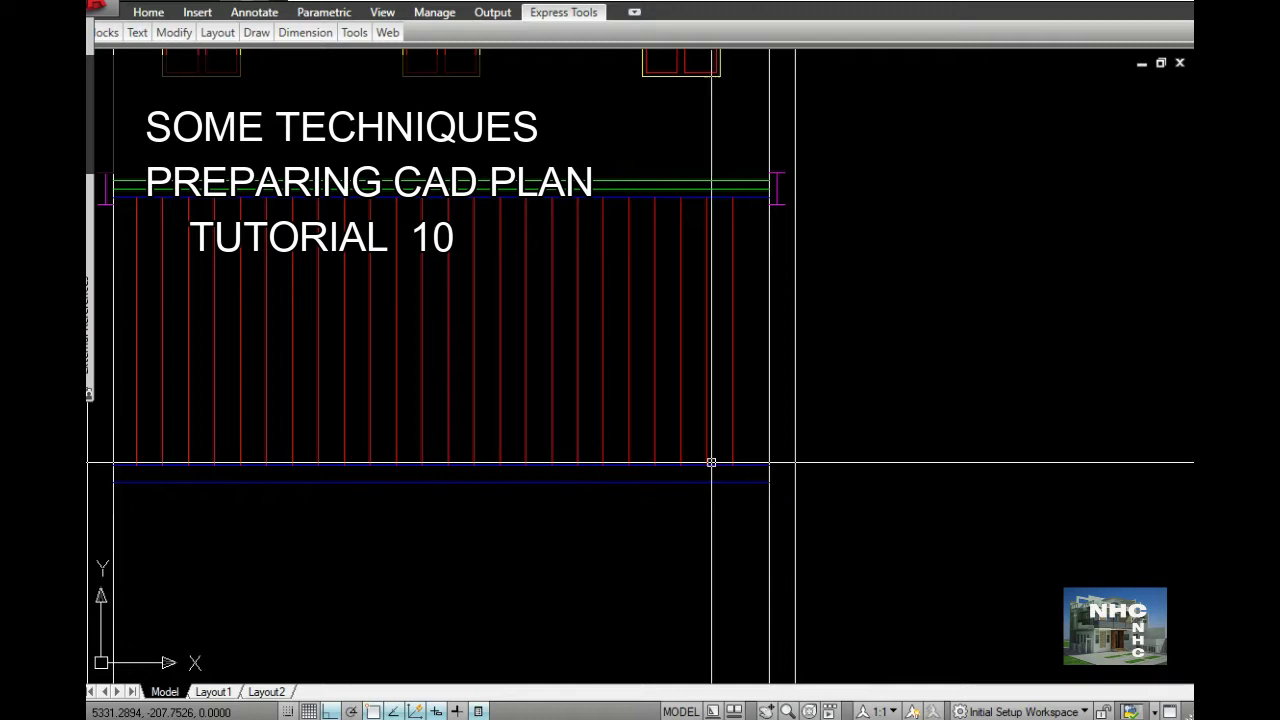
pyautogui.write('cp')
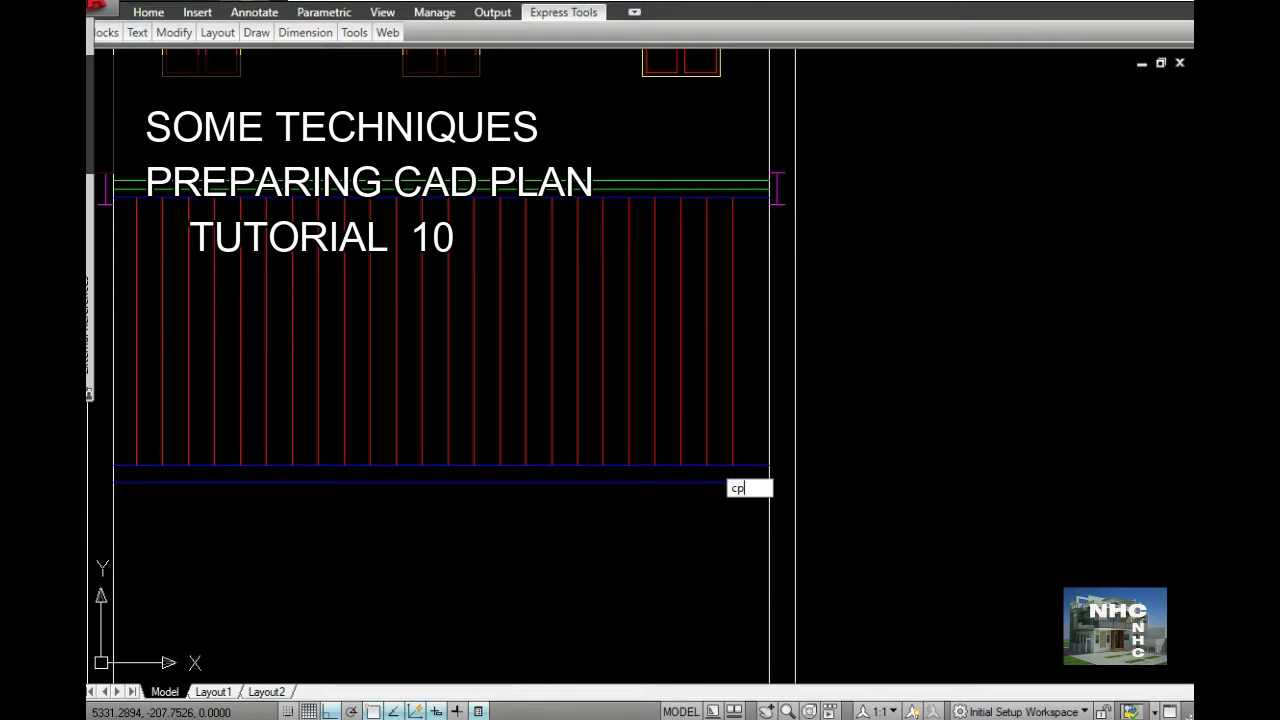
pyautogui.press('Return')
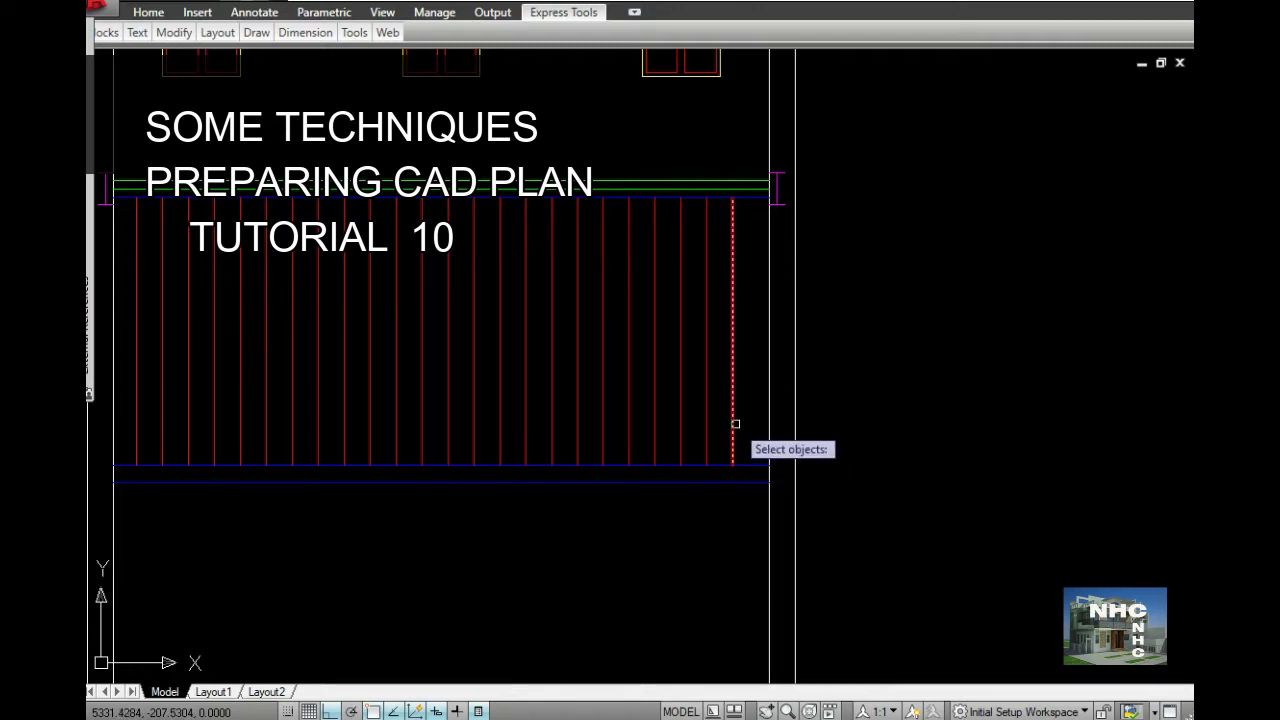
pyautogui.click(735, 424)
pyautogui.press('Return')
pyautogui.click(840, 501)
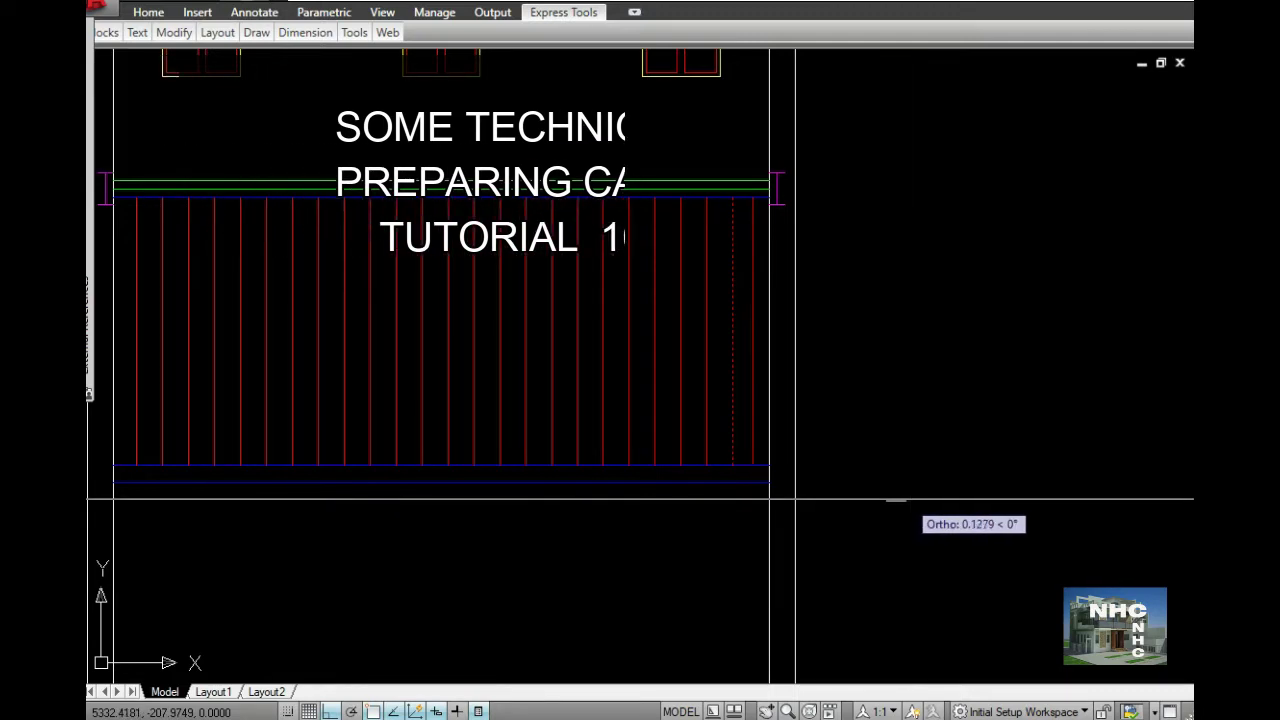
pyautogui.click(906, 499)
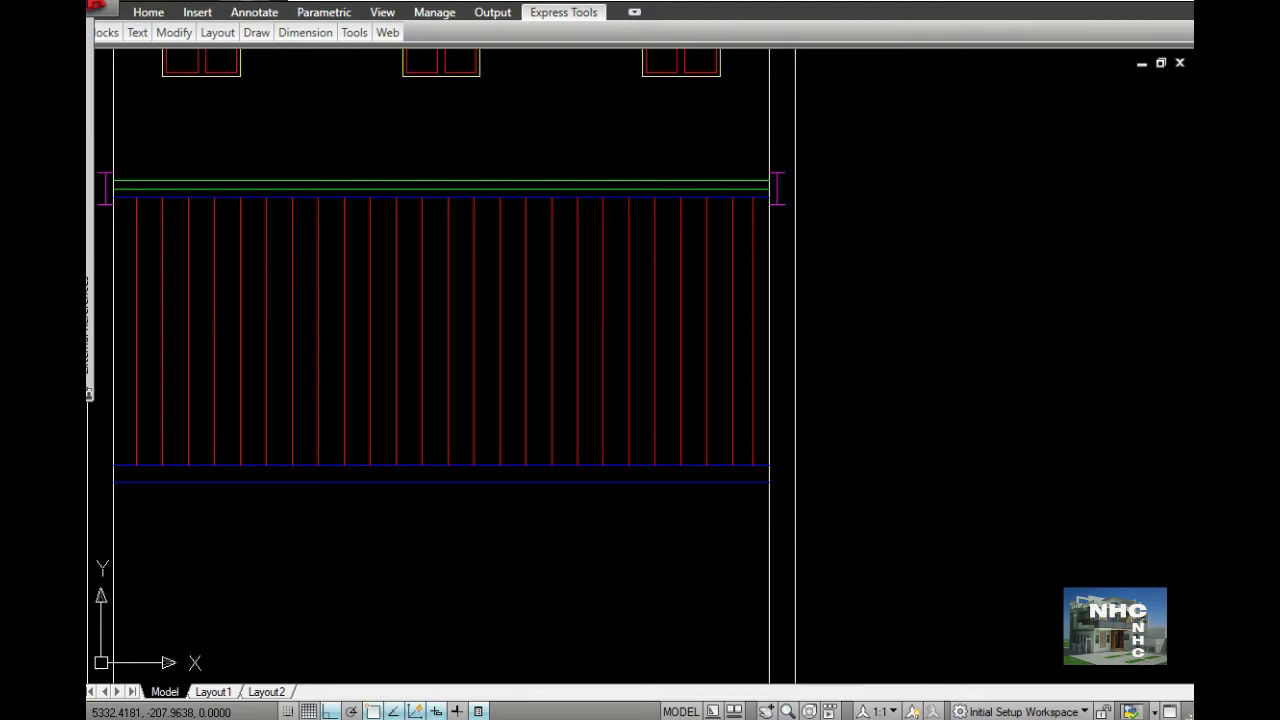
pyautogui.scroll(-2, 896, 507)
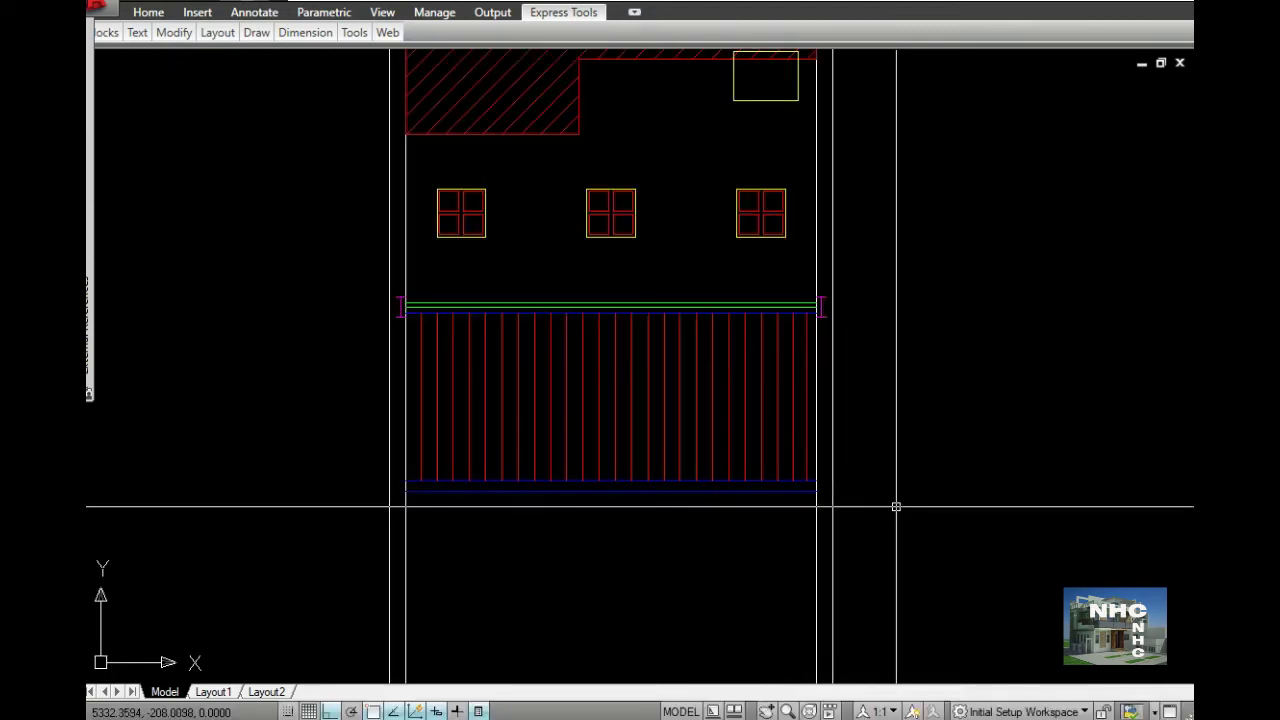
pyautogui.moveTo(896, 507); pyautogui.dragTo(886, 604, button='middle')
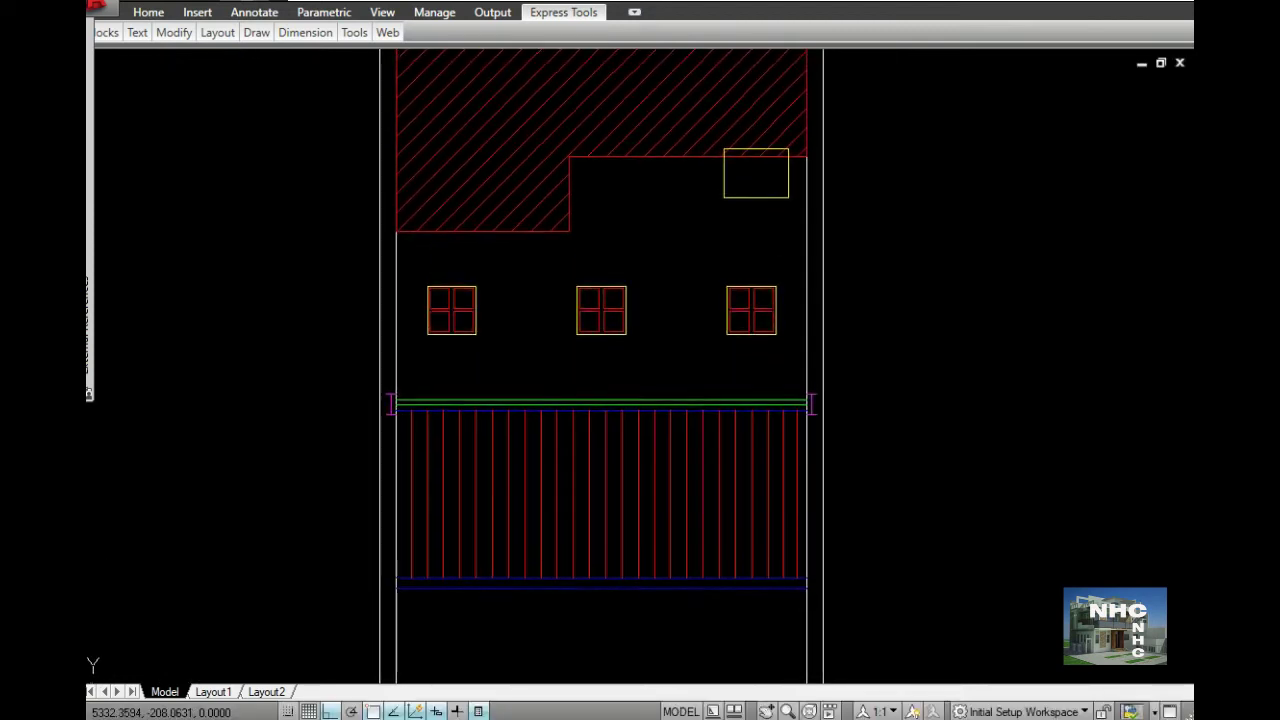
pyautogui.scroll(-2, 898, 590)
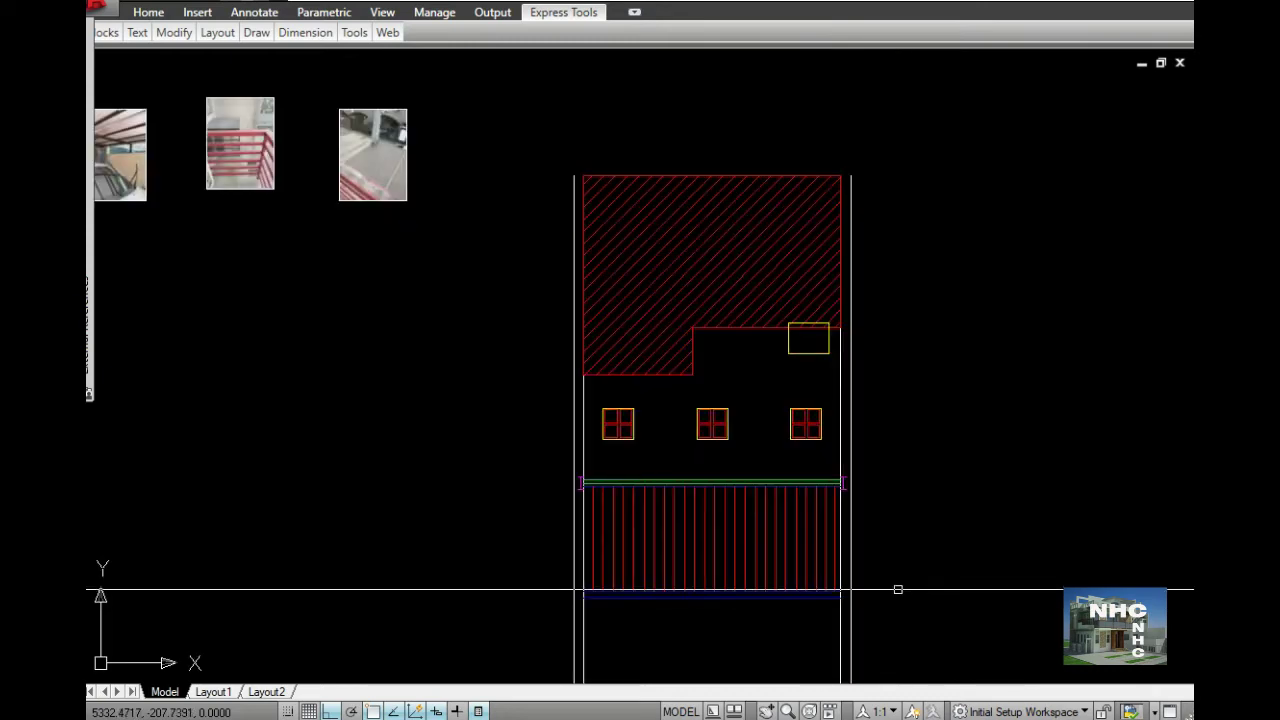
pyautogui.moveTo(917, 559); pyautogui.dragTo(813, 508, button='middle')
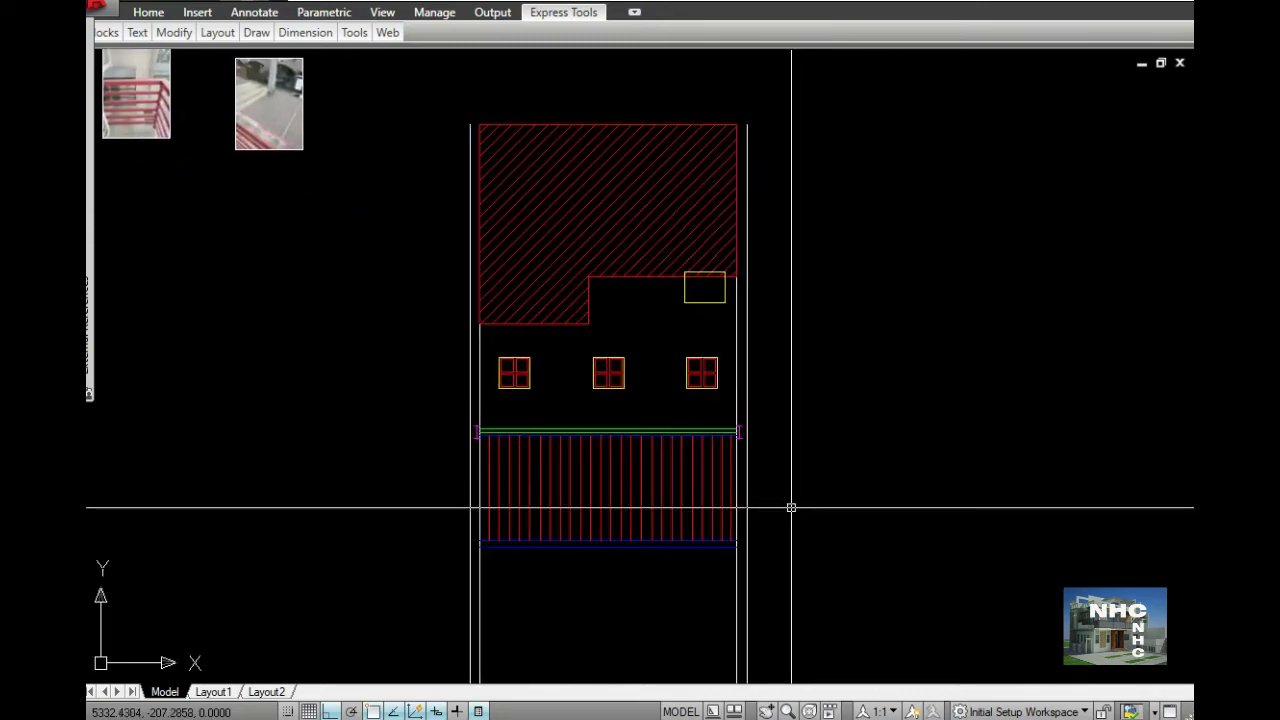
pyautogui.press('space')
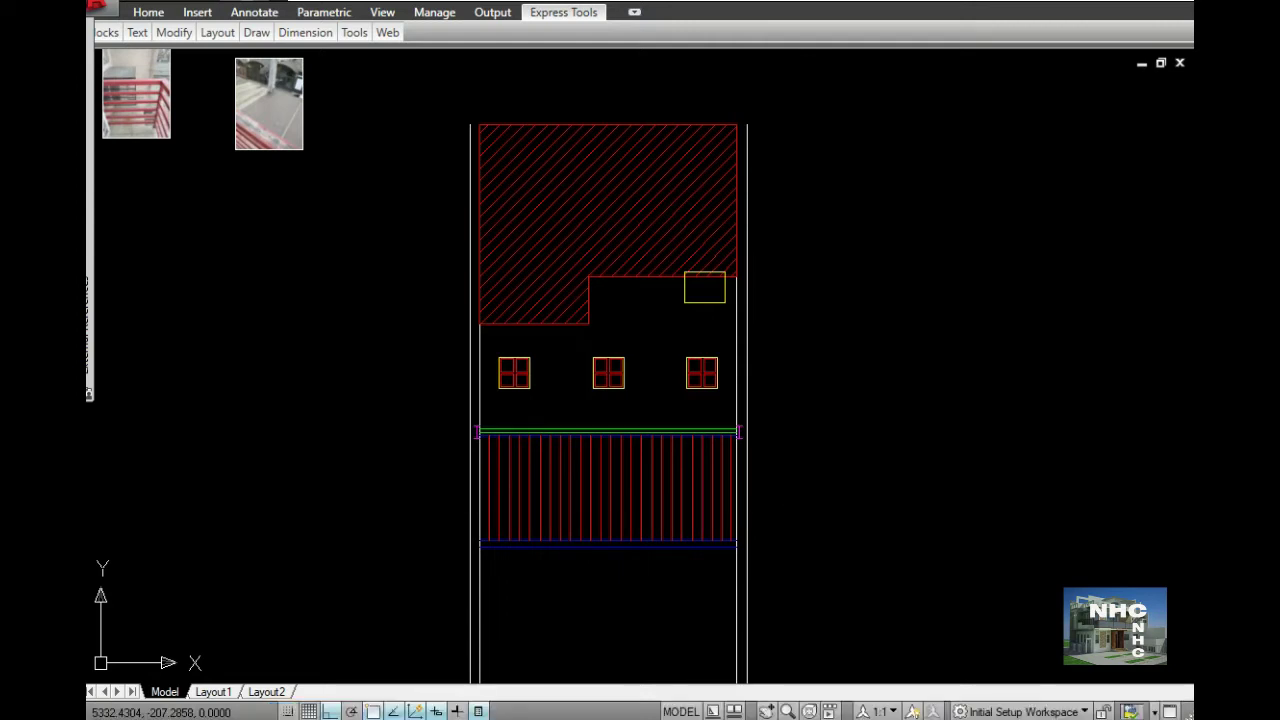
pyautogui.moveTo(374, 317); pyautogui.dragTo(570, 396, button='middle')
pyautogui.moveTo(258, 290)
pyautogui.mouseDown(button='middle')
pyautogui.moveTo(454, 429)
pyautogui.moveTo(623, 464)
pyautogui.mouseUp(button='middle')
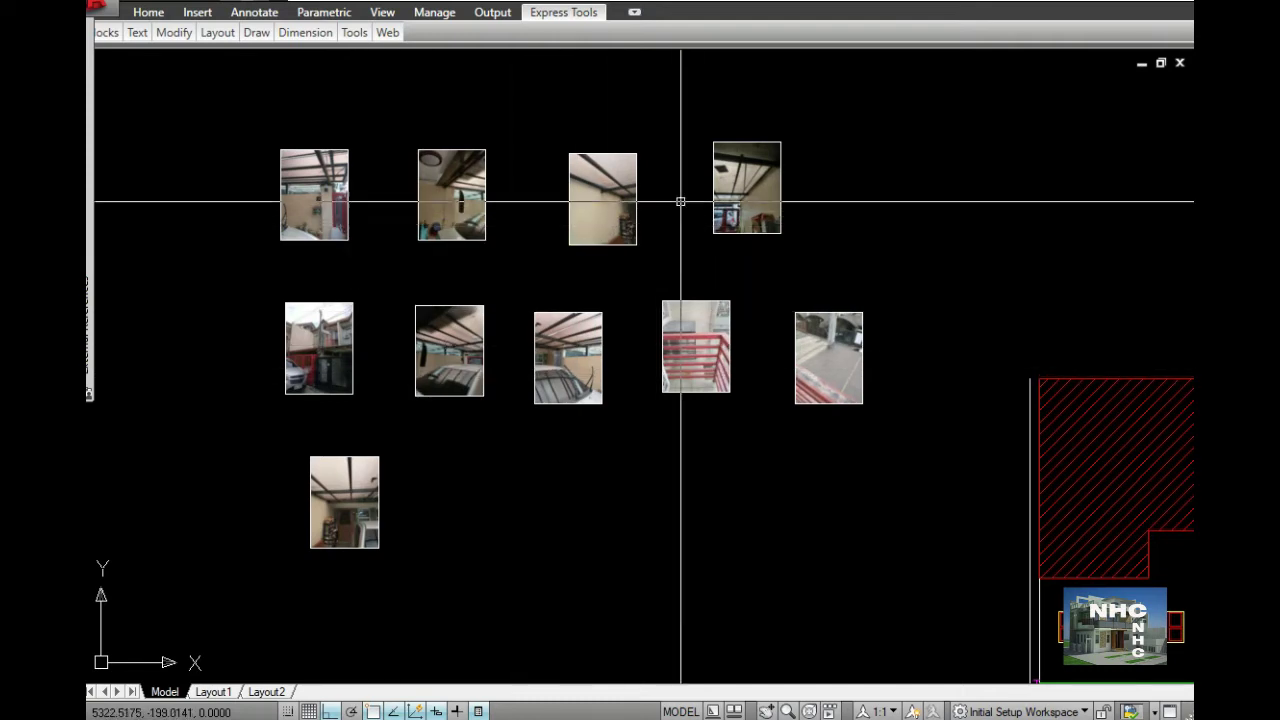
pyautogui.scroll(1, 625, 202)
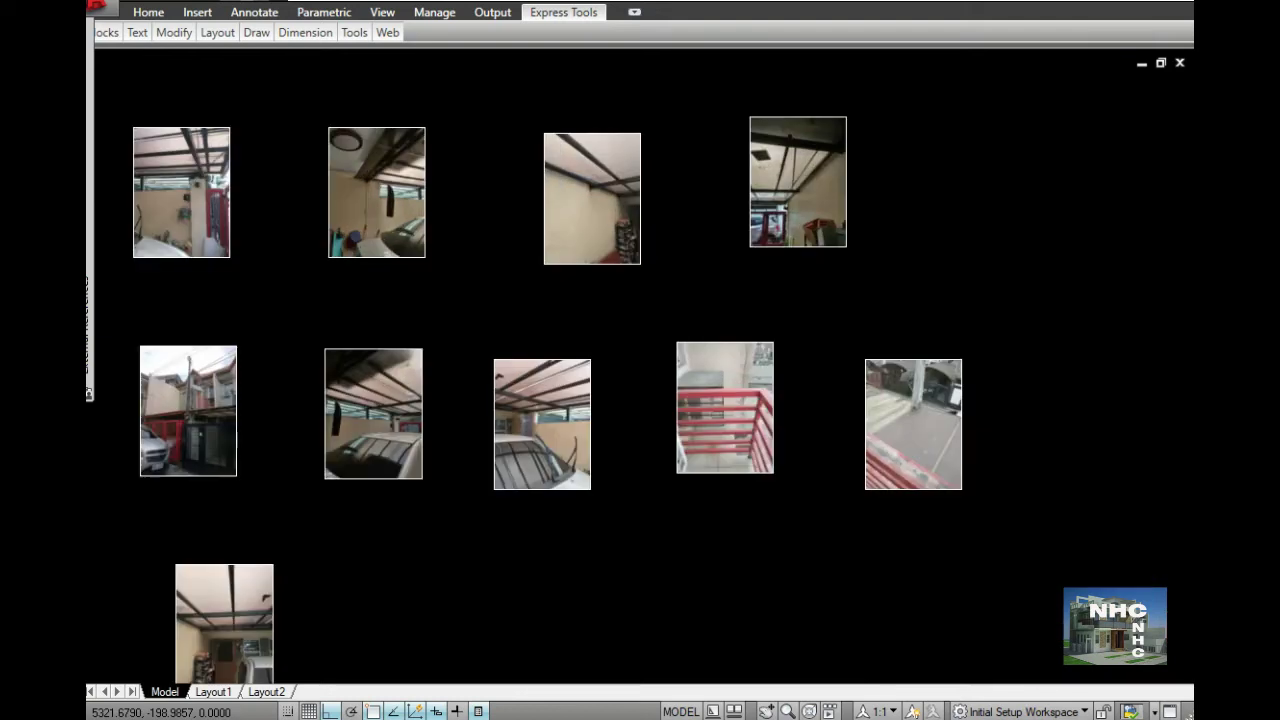
pyautogui.scroll(1, 625, 201)
pyautogui.scroll(2, 626, 201)
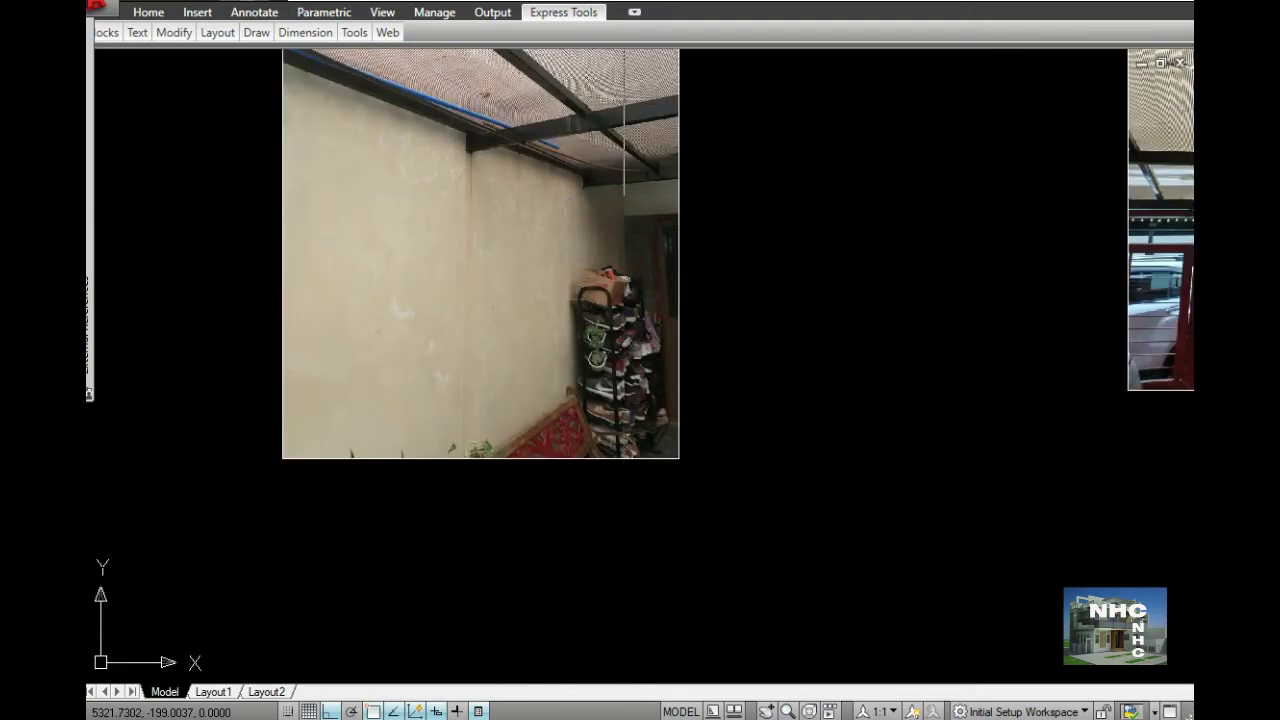
pyautogui.moveTo(626, 201); pyautogui.dragTo(628, 307, button='middle')
pyautogui.moveTo(823, 314)
pyautogui.mouseDown(button='middle')
pyautogui.moveTo(580, 416)
pyautogui.moveTo(352, 439)
pyautogui.mouseUp(button='middle')
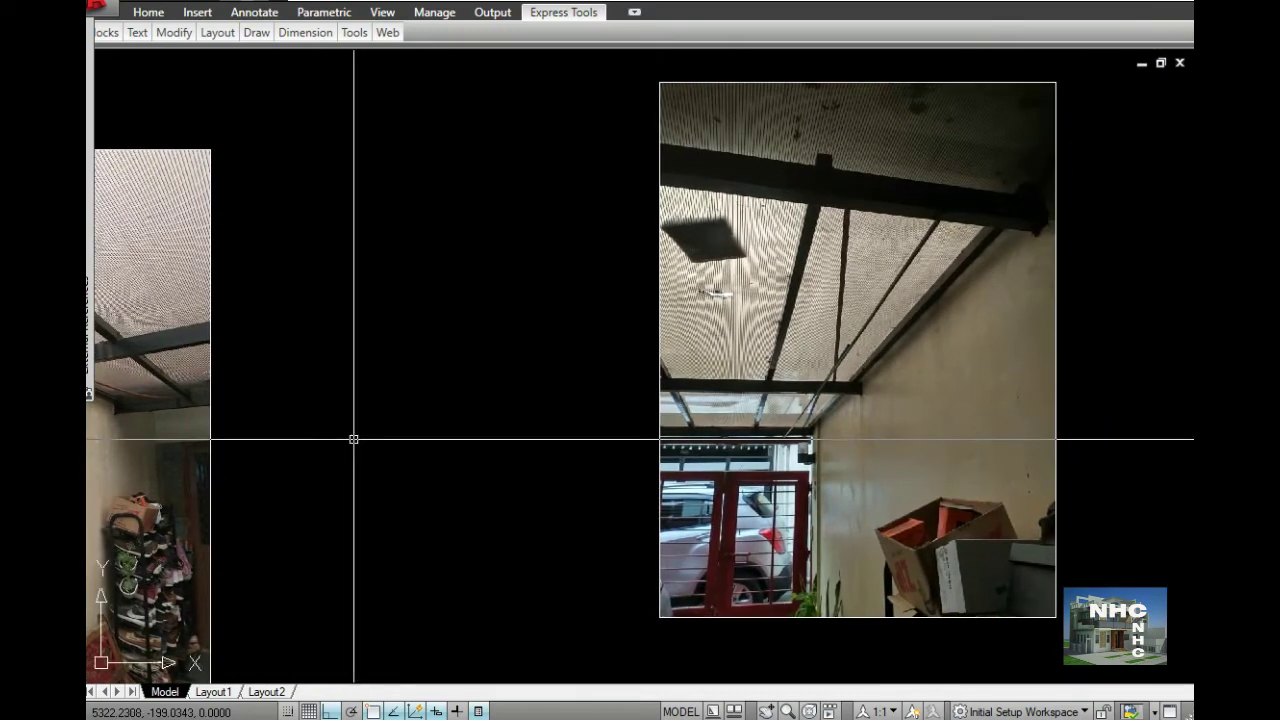
pyautogui.scroll(-2, 506, 444)
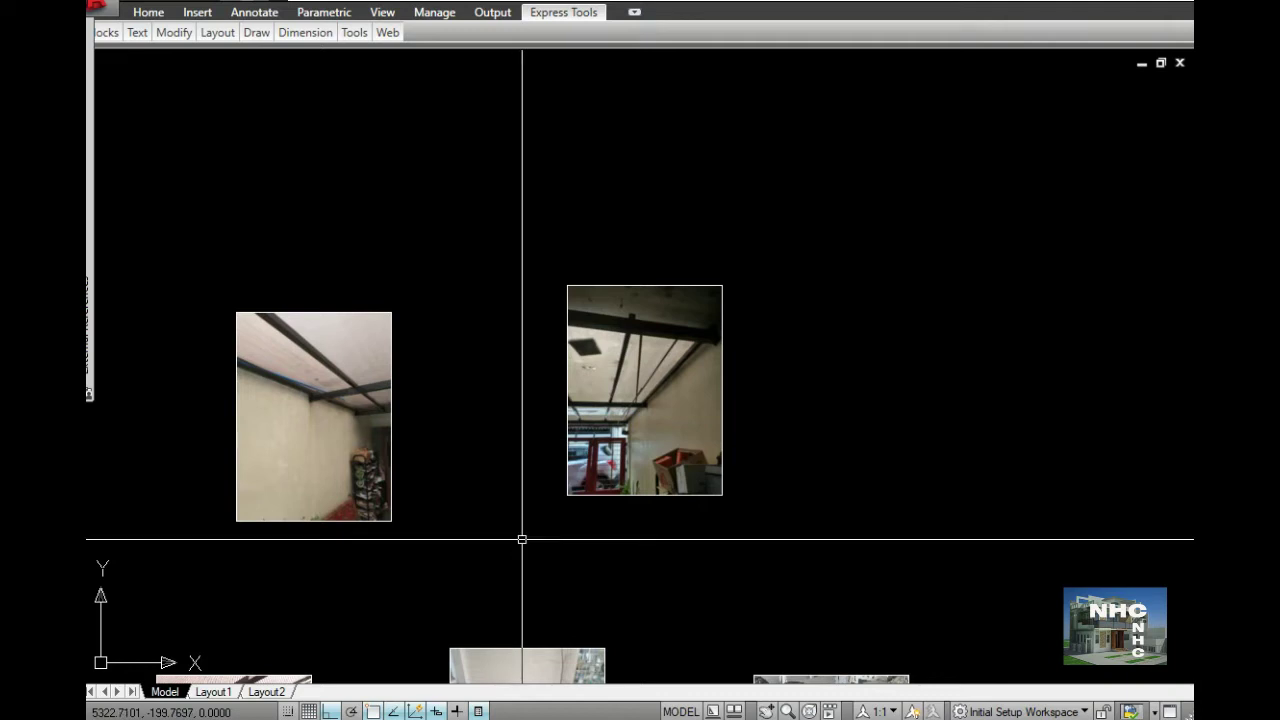
pyautogui.moveTo(520, 537); pyautogui.dragTo(543, 276, button='middle')
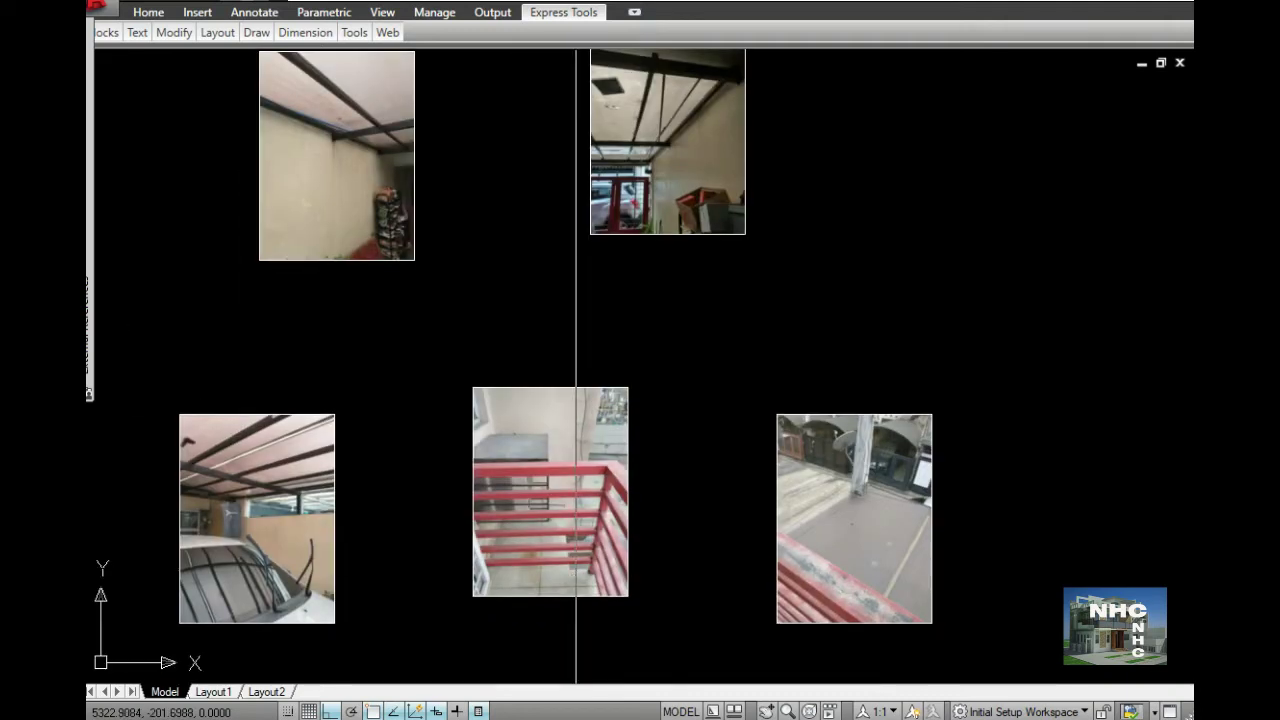
pyautogui.moveTo(576, 578); pyautogui.dragTo(426, 499, button='middle')
pyautogui.moveTo(691, 494); pyautogui.dragTo(597, 463, button='middle')
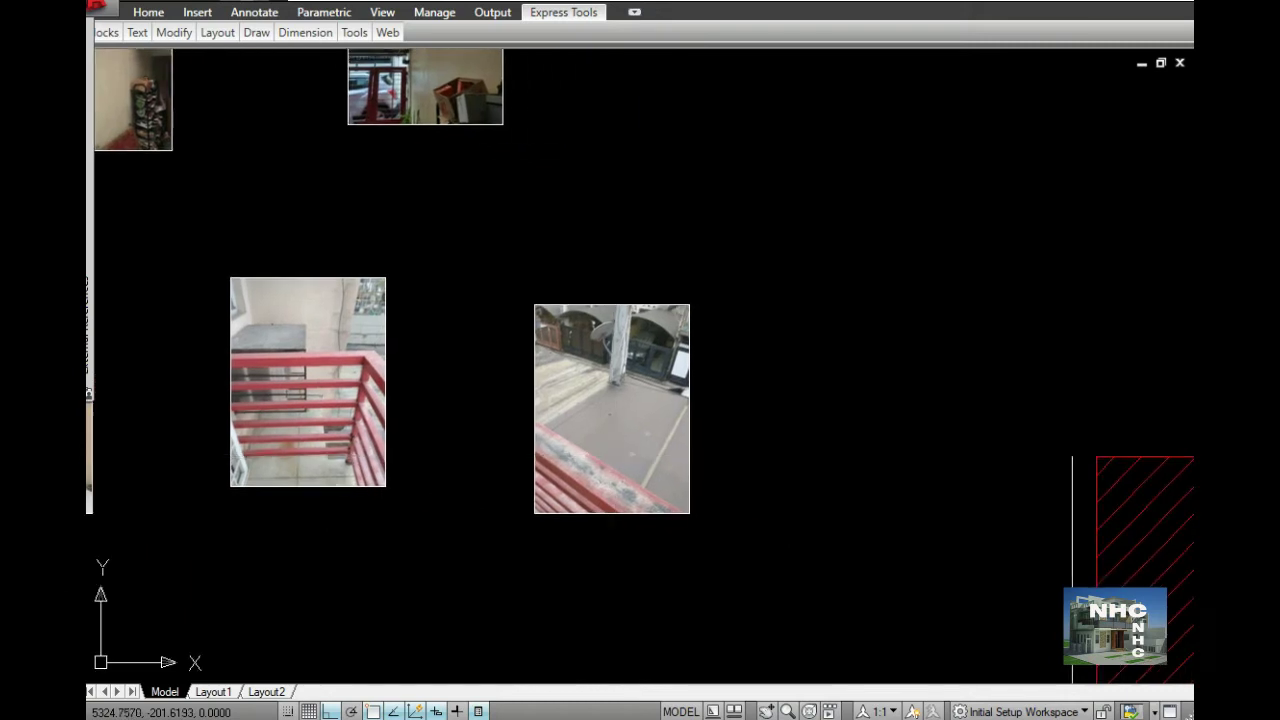
pyautogui.scroll(3, 623, 455)
pyautogui.scroll(2, 632, 455)
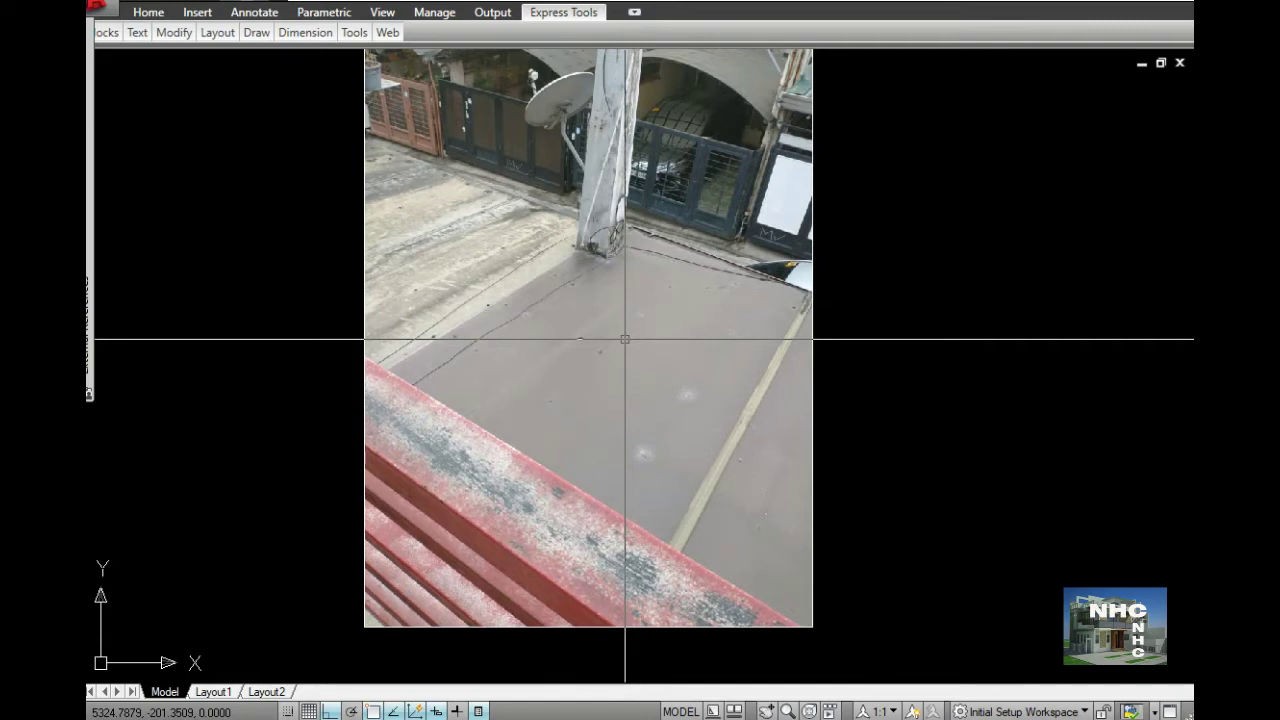
pyautogui.scroll(-4, 625, 339)
pyautogui.scroll(-2, 625, 339)
pyautogui.scroll(-2, 625, 339)
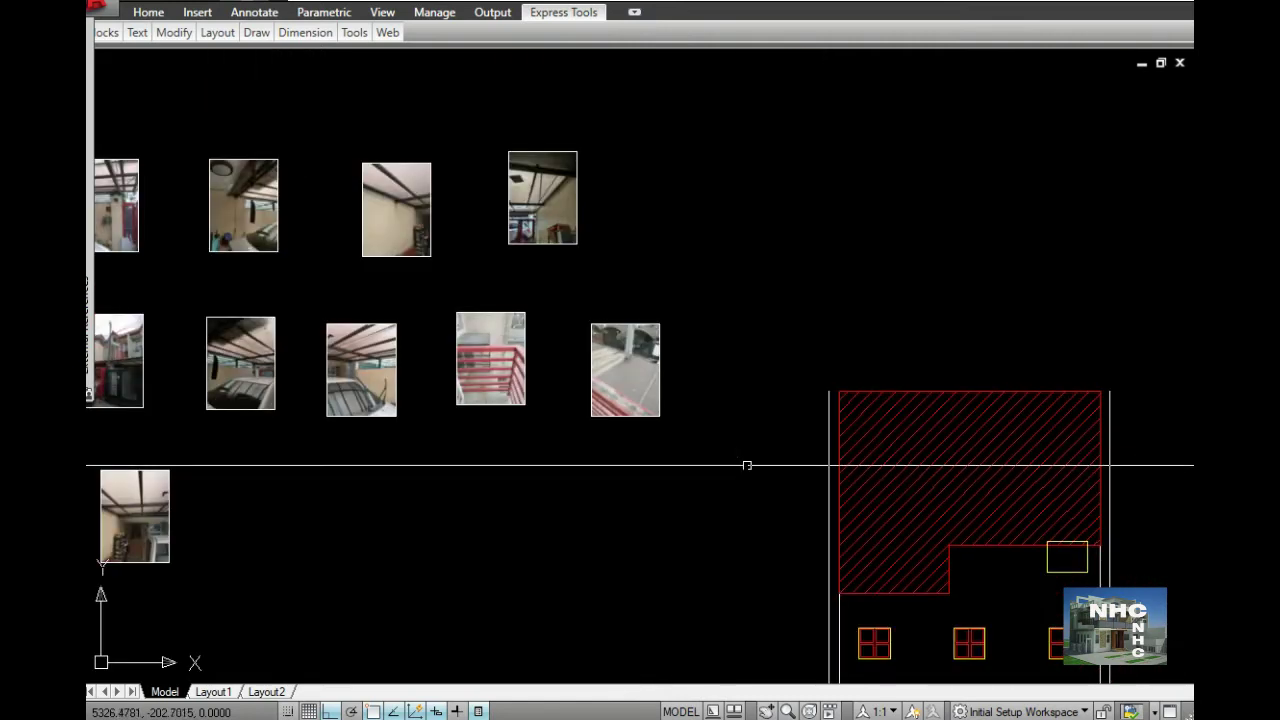
pyautogui.moveTo(930, 560); pyautogui.dragTo(628, 341, button='middle')
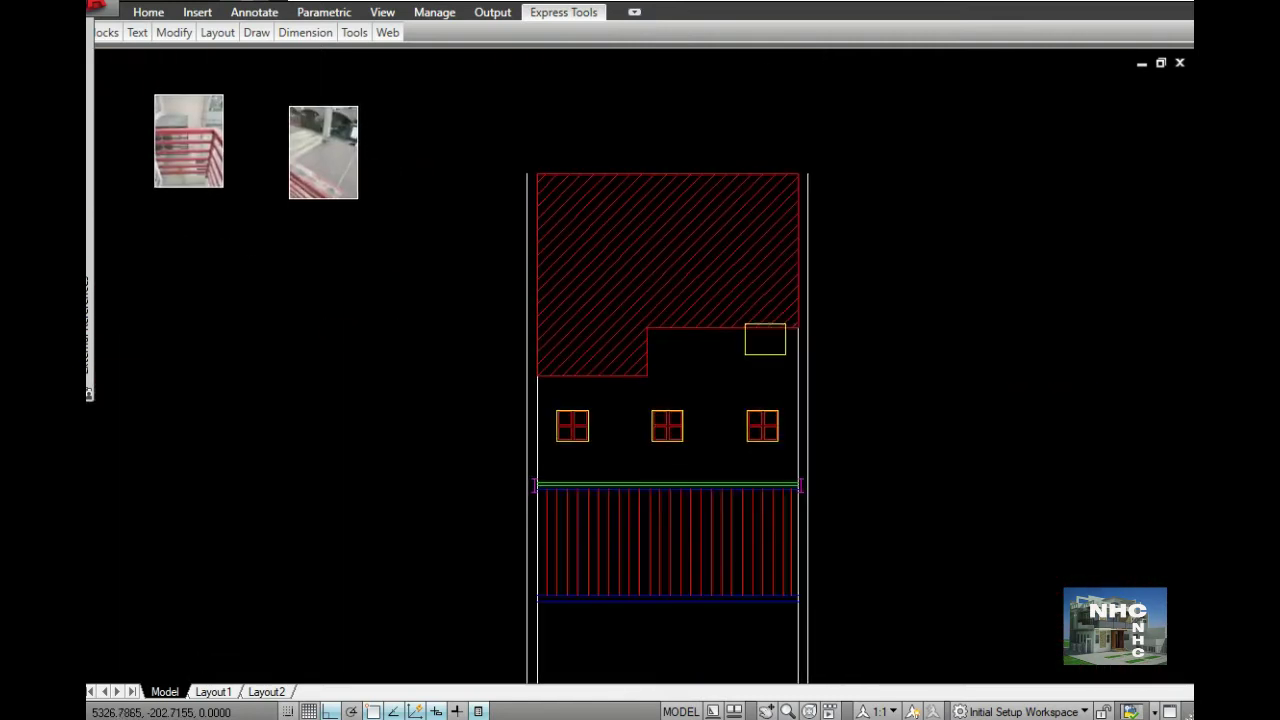
pyautogui.moveTo(675, 564); pyautogui.dragTo(500, 360, button='middle')
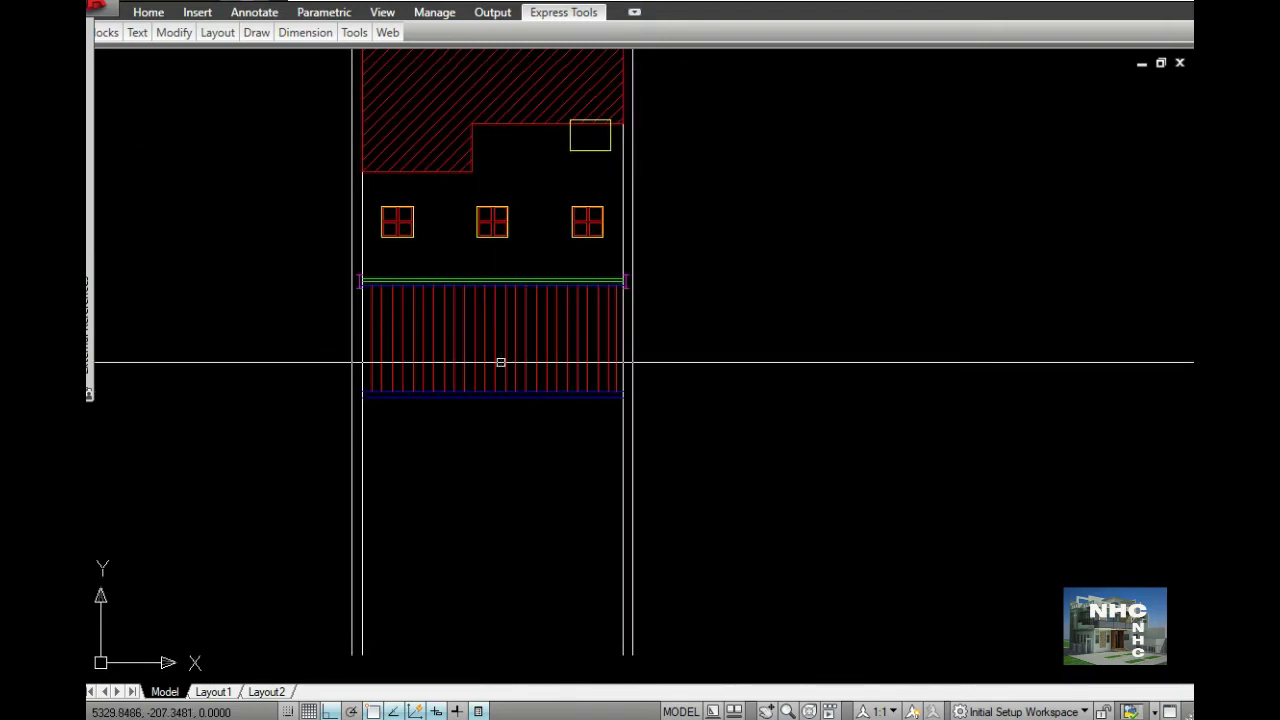
pyautogui.scroll(5, 606, 426)
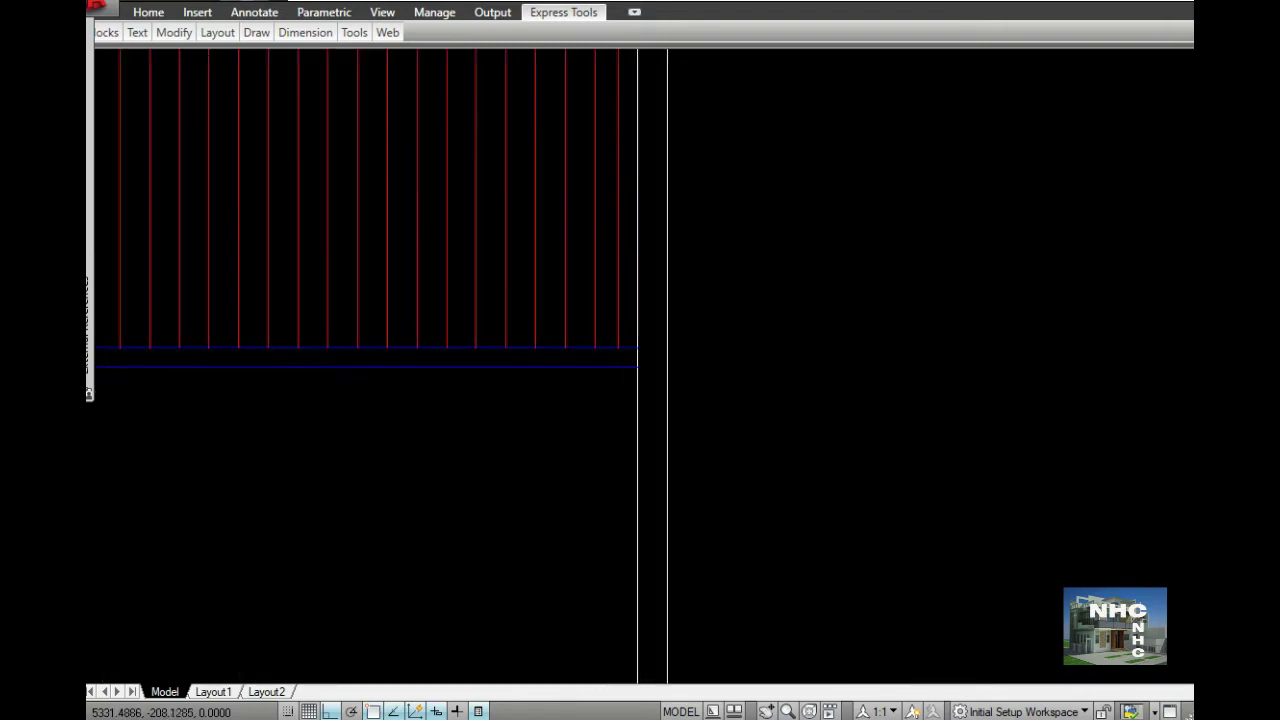
pyautogui.moveTo(587, 393); pyautogui.dragTo(520, 393, button='middle')
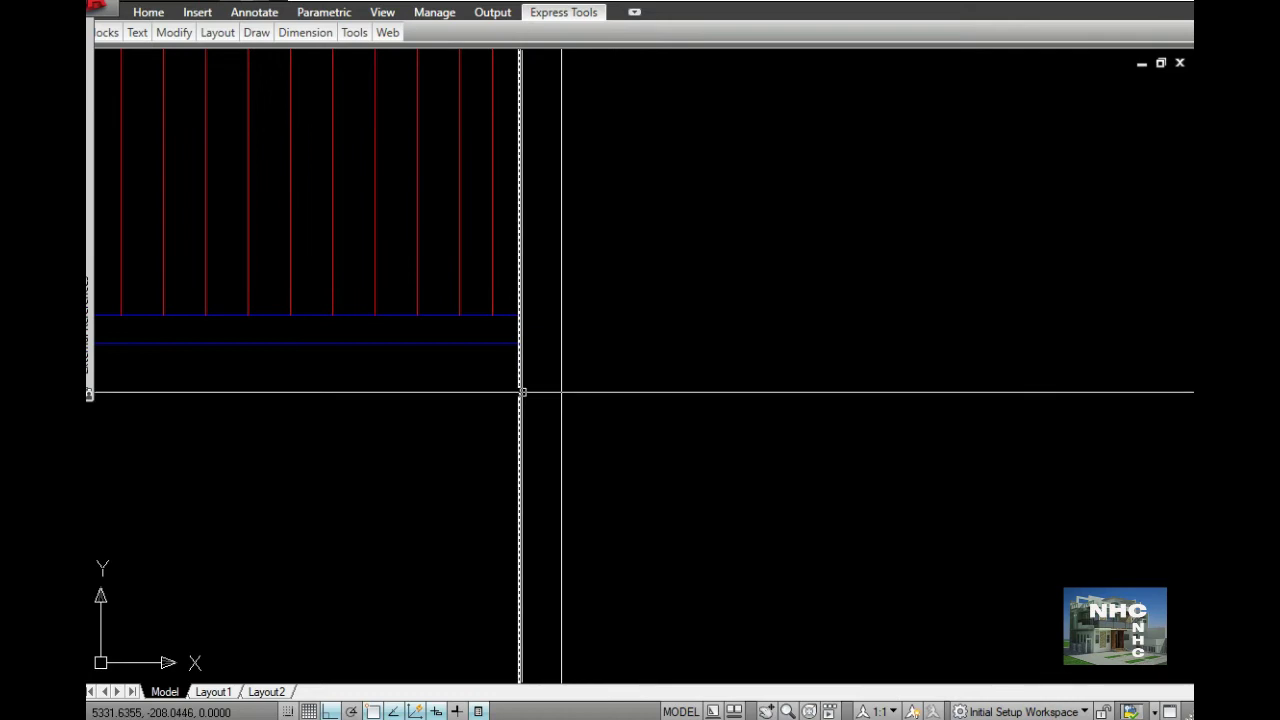
# Step: Draw a small square cap box across the wall lines at the right post's foot
pyautogui.write('rec')
pyautogui.press('Return')
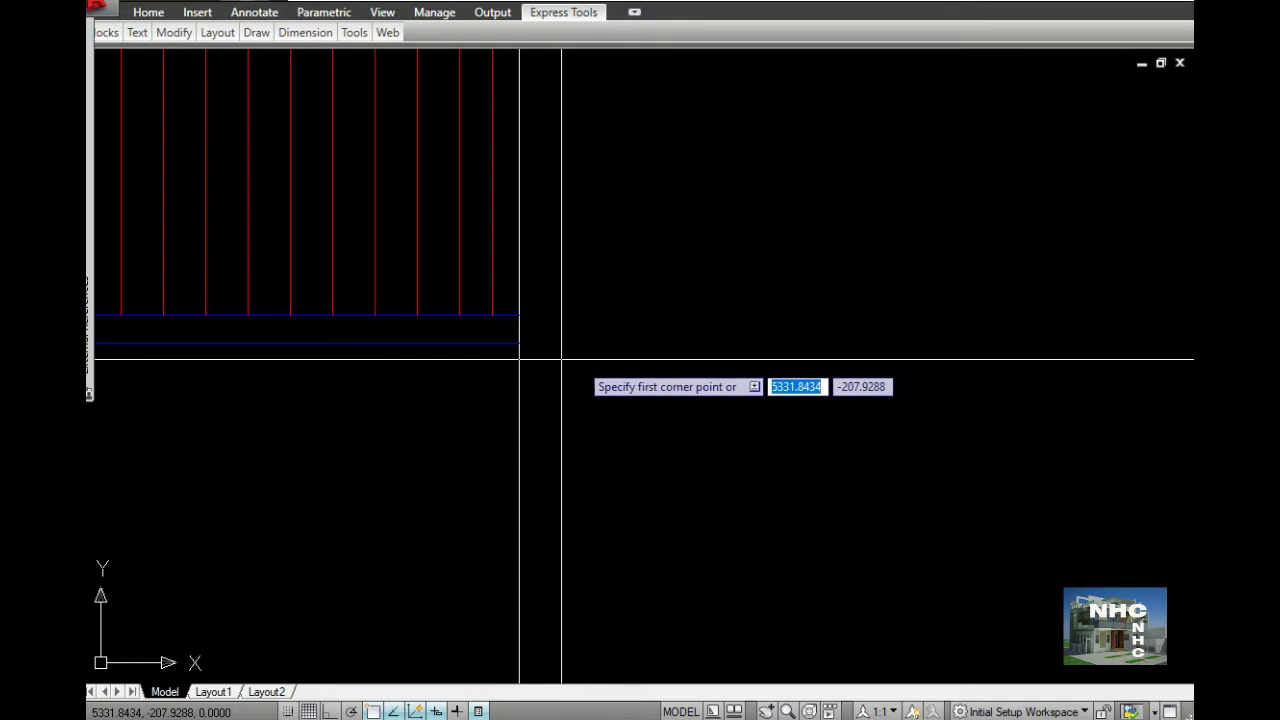
pyautogui.click(578, 358)
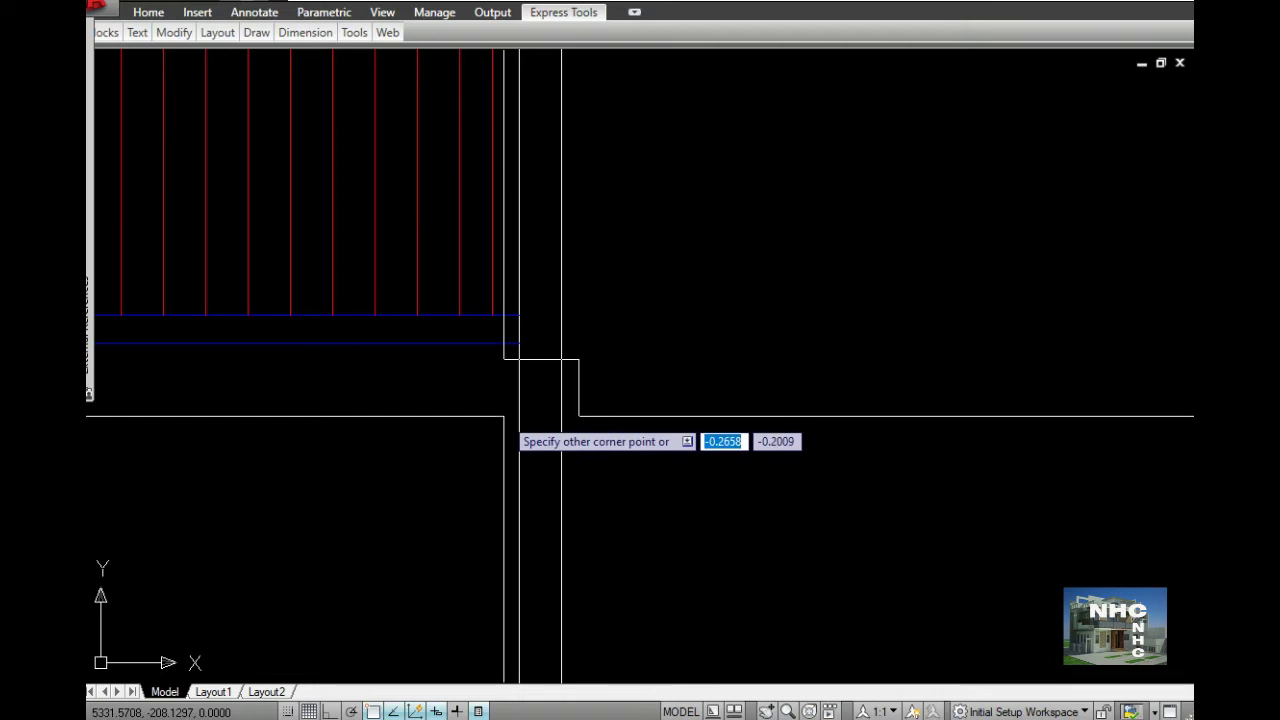
pyautogui.click(504, 416)
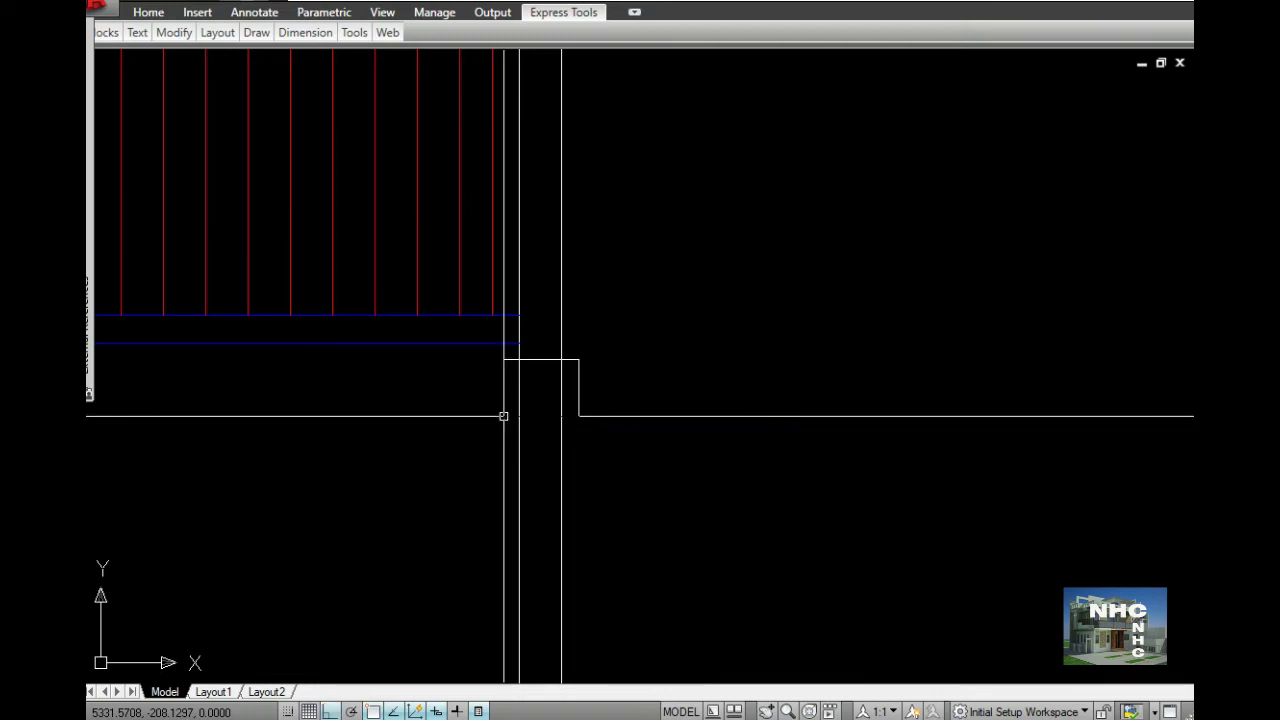
# Step: Trim the wall lines inside the cap box, using the box as the cutting edge
pyautogui.write('tr')
pyautogui.press('Return')
pyautogui.click(566, 416)
pyautogui.press('Return')
pyautogui.click(568, 396)
pyautogui.click(509, 402)
pyautogui.press('Return')
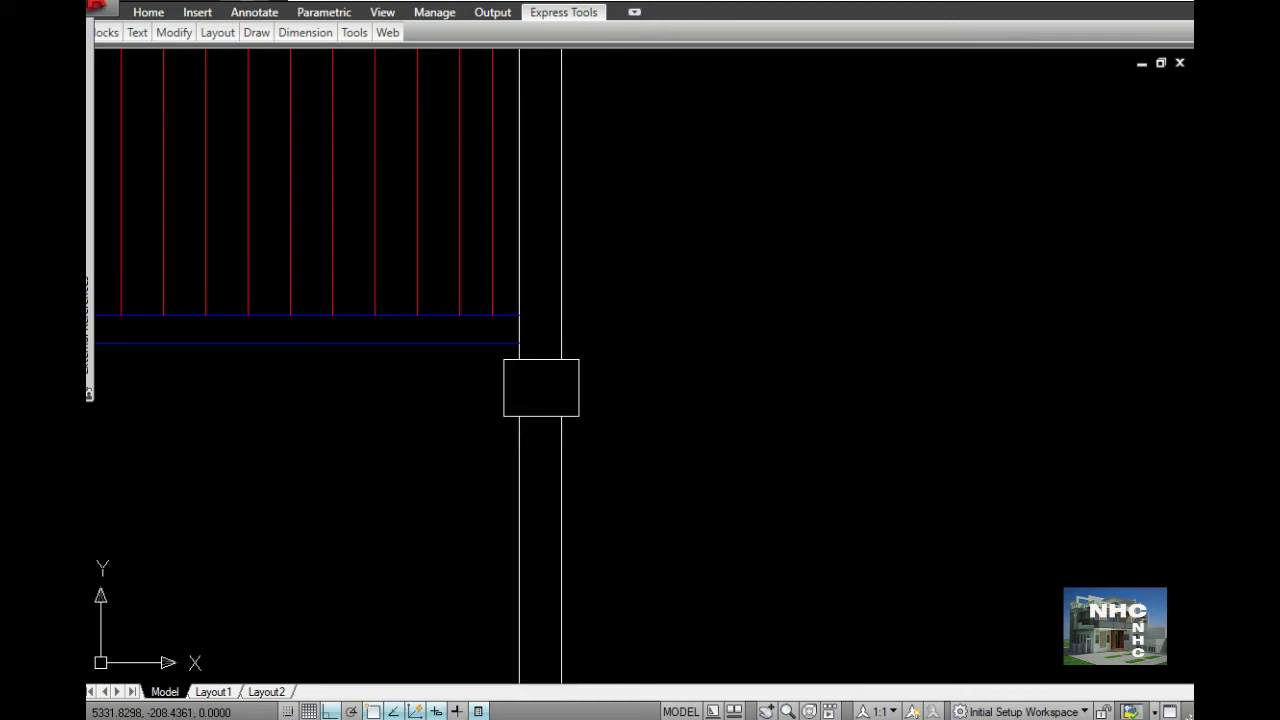
# Step: Select the two post lines below the cap box for erasing
pyautogui.write('ers')
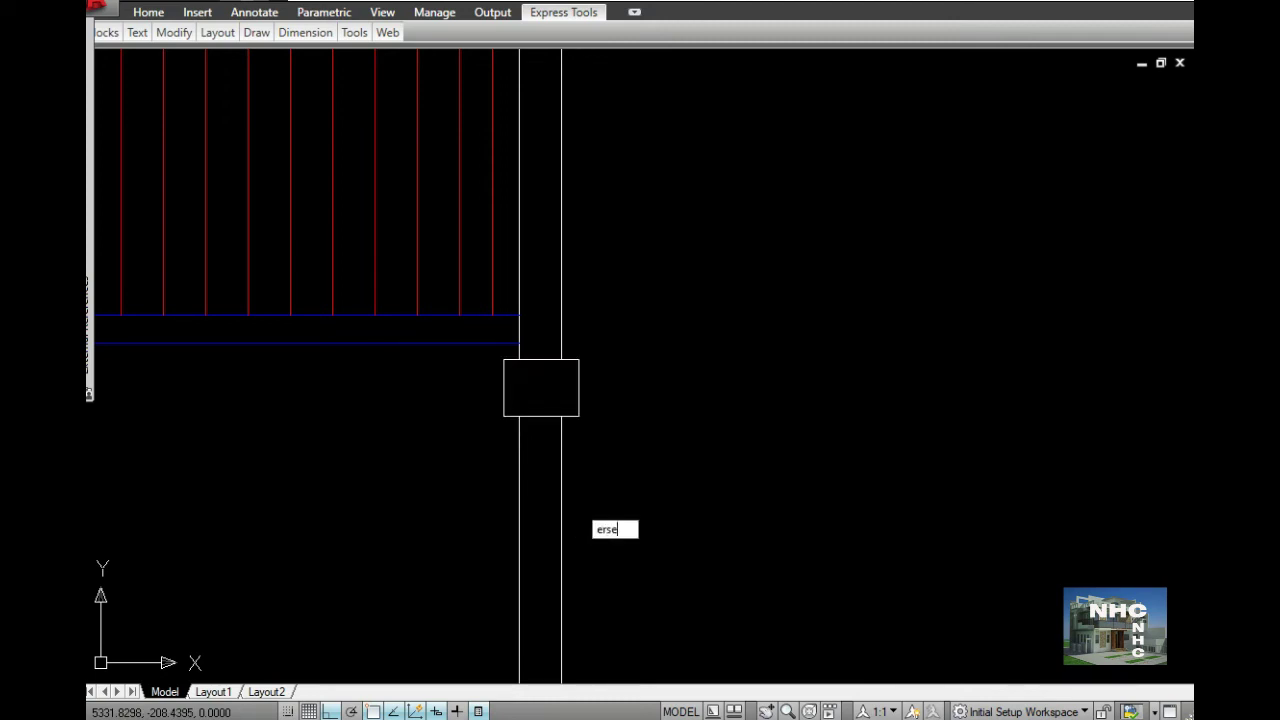
pyautogui.write('e')
pyautogui.press('Return')
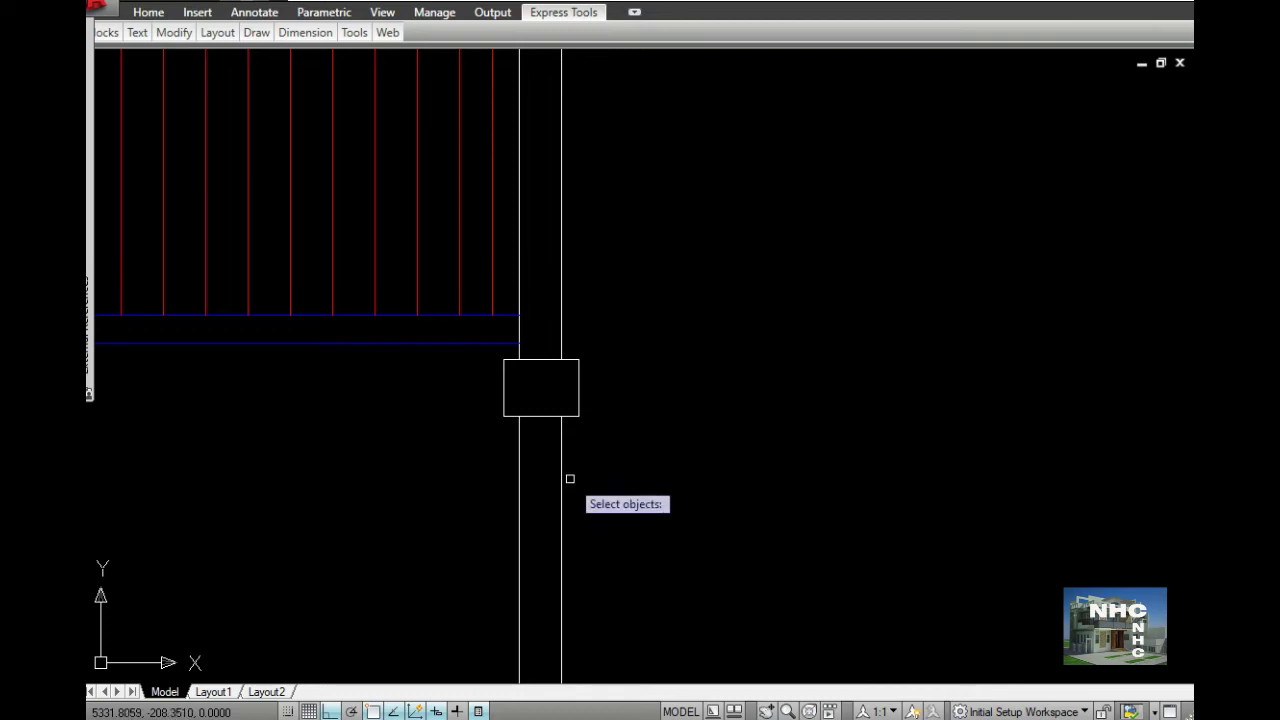
pyautogui.click(578, 474)
pyautogui.click(500, 524)
# Step: Delete the post lines under the right cap box and view the whole elevation
pyautogui.press('Return')
pyautogui.scroll(-3, 528, 486)
pyautogui.scroll(-2, 528, 500)
pyautogui.moveTo(528, 500); pyautogui.dragTo(676, 502, button='middle')
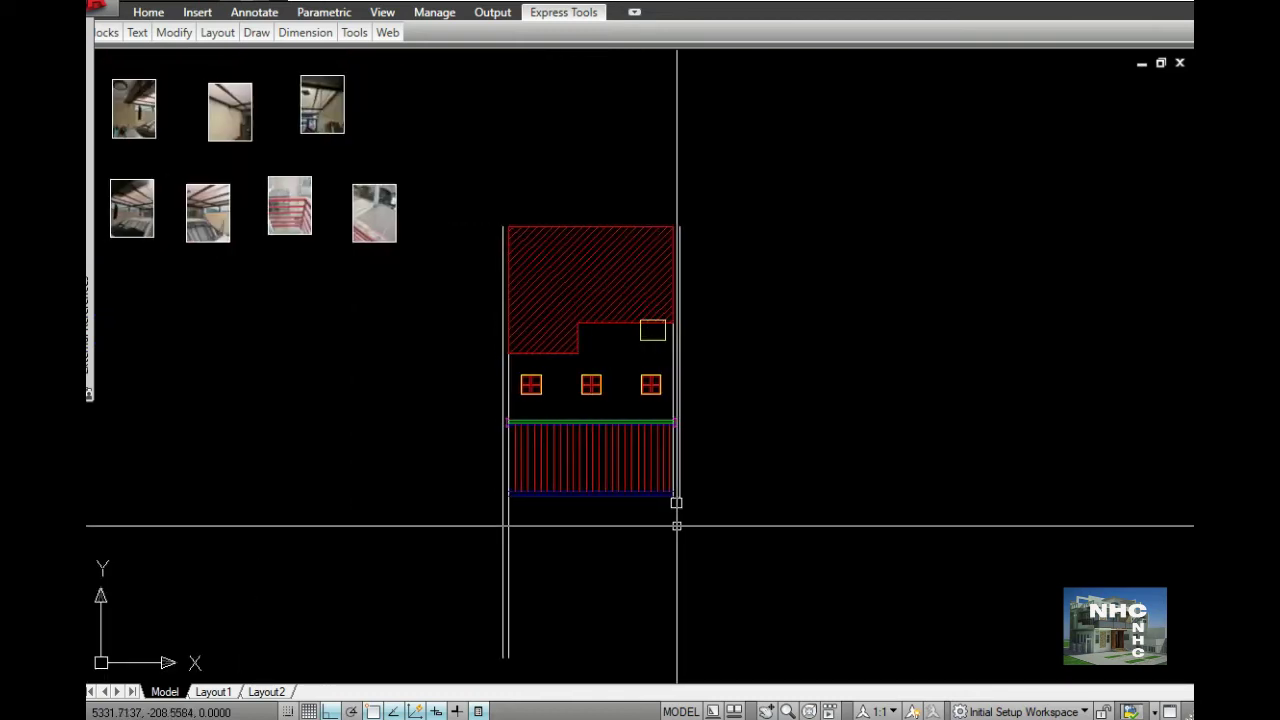
pyautogui.scroll(2, 674, 523)
pyautogui.scroll(3, 675, 523)
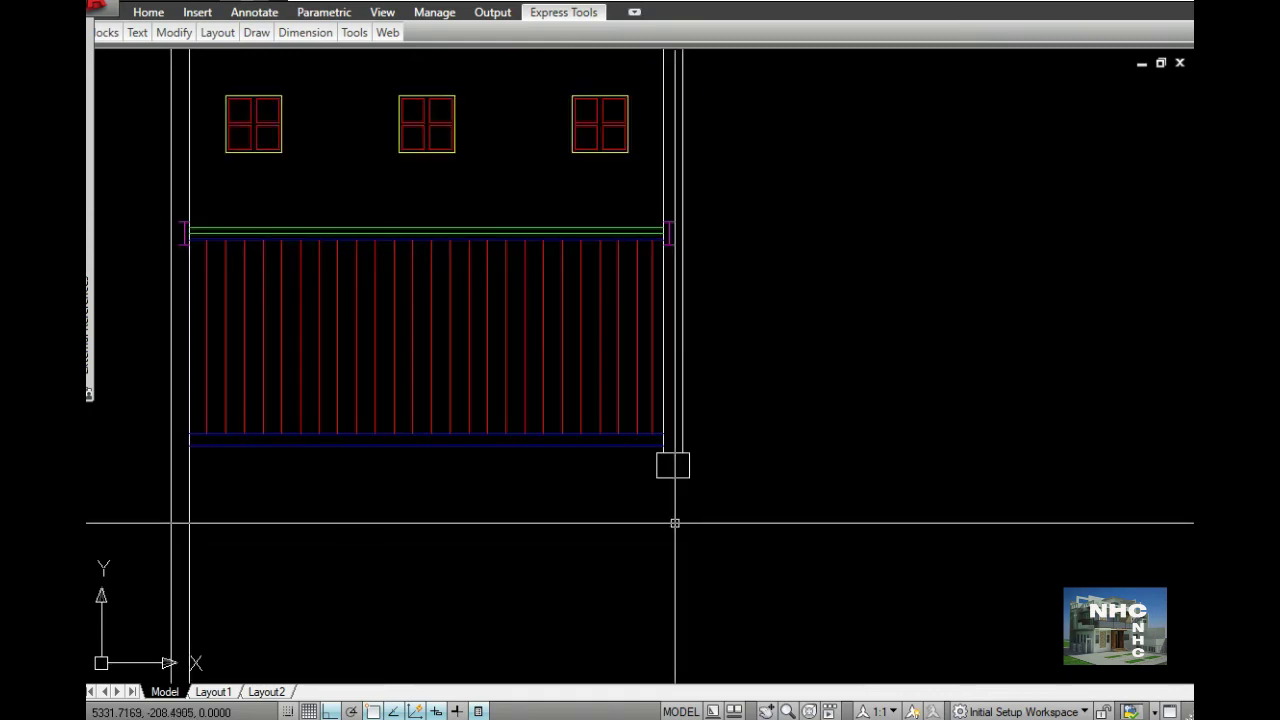
# Step: Draw a horizontal ground line from the cap box corner leftward past the left wall
pyautogui.write('l')
pyautogui.press('Return')
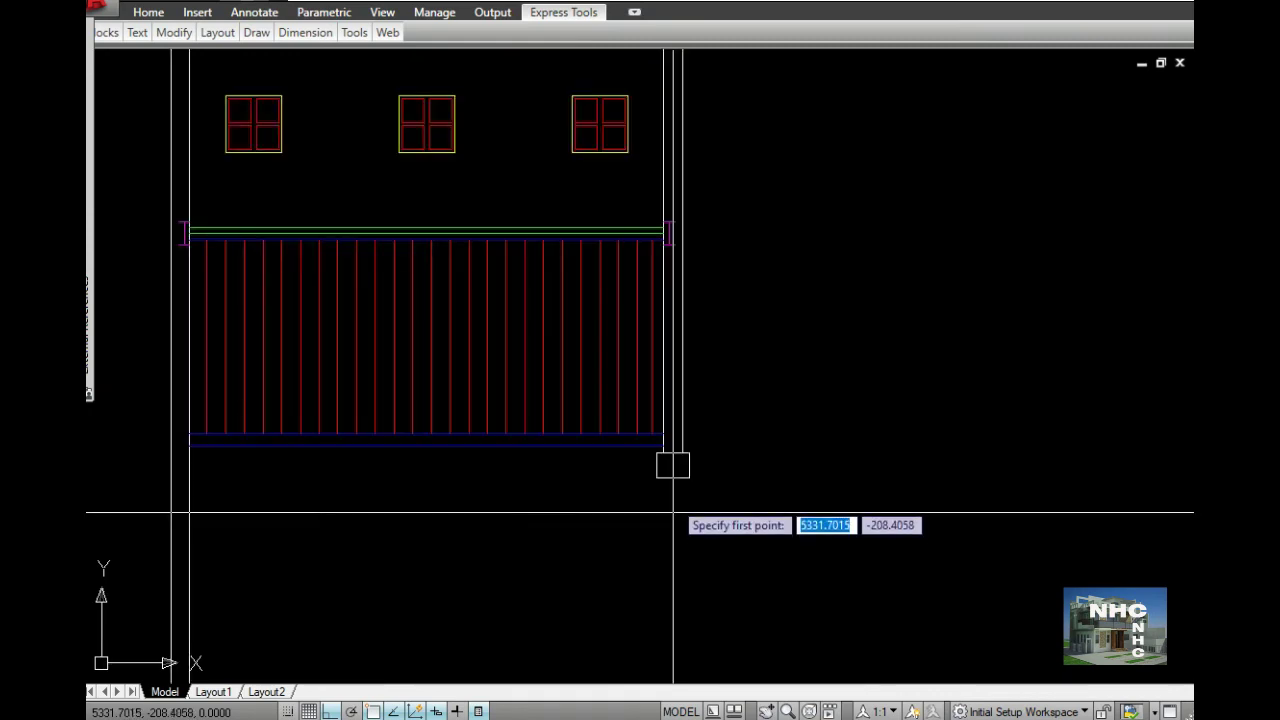
pyautogui.click(656, 478)
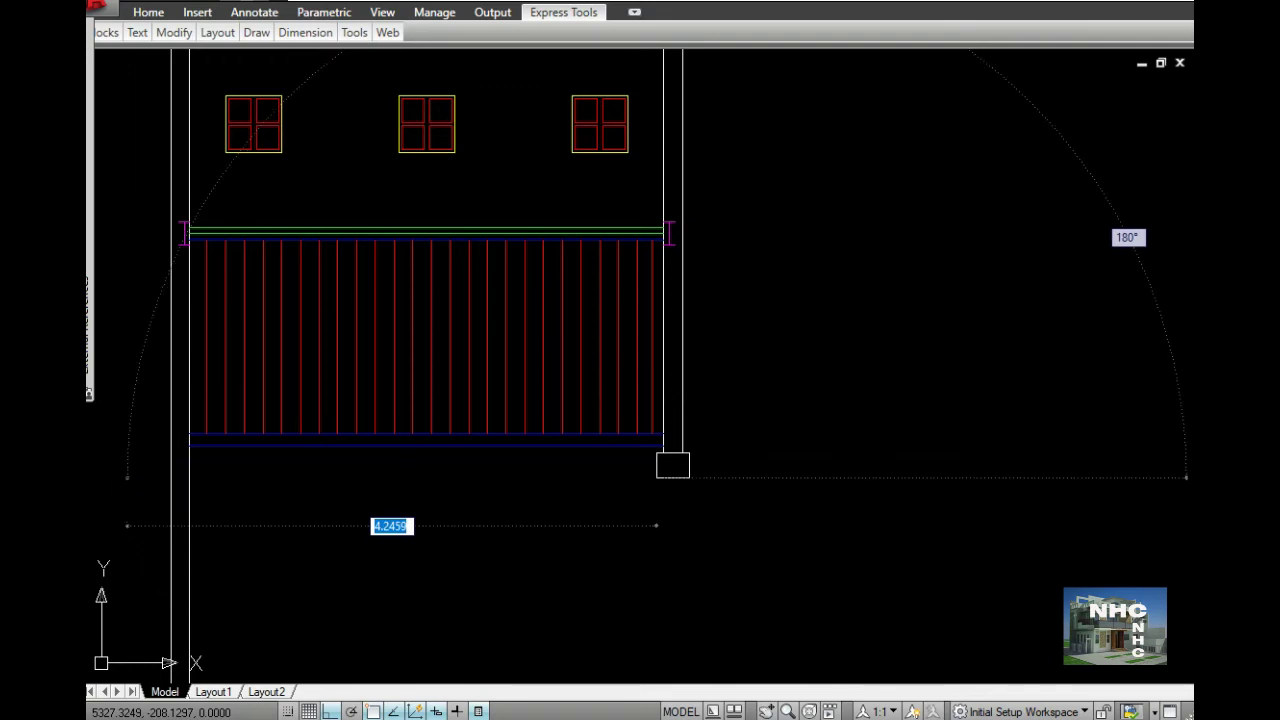
pyautogui.click(97, 451)
pyautogui.click(141, 489)
pyautogui.press('l')
pyautogui.press('Return')
pyautogui.click(656, 477)
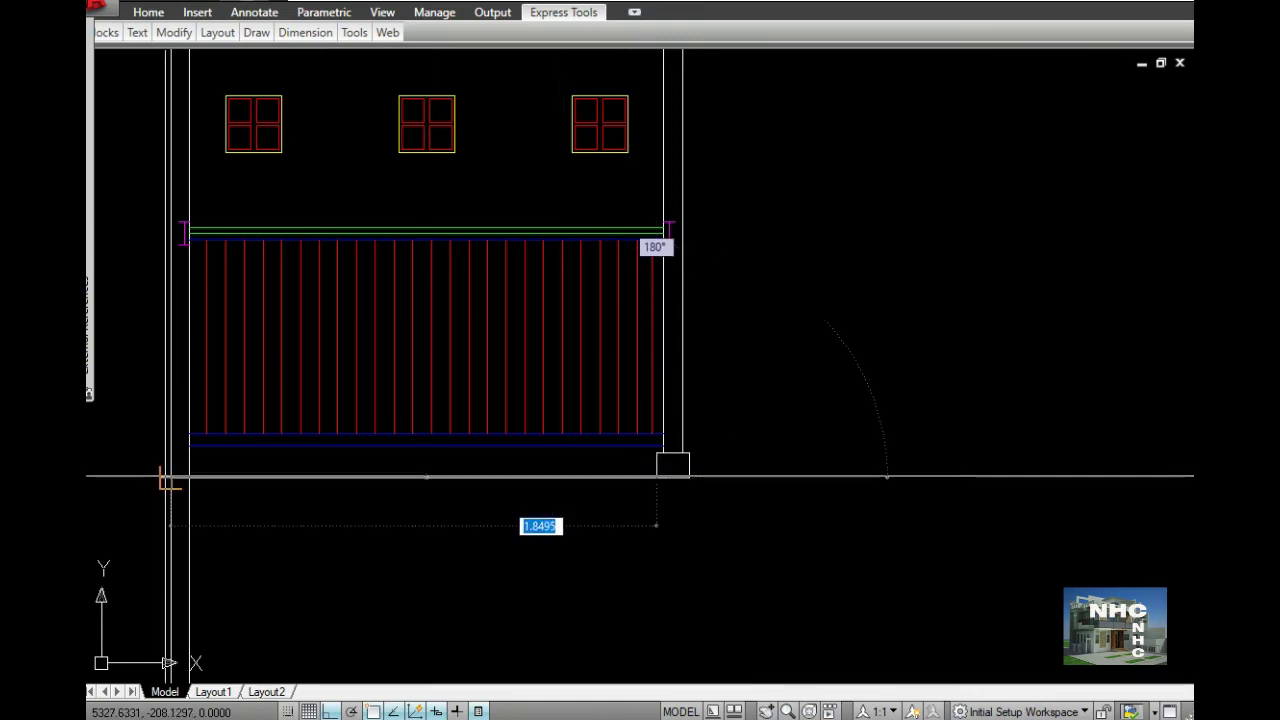
pyautogui.click(139, 467)
pyautogui.press('Return')
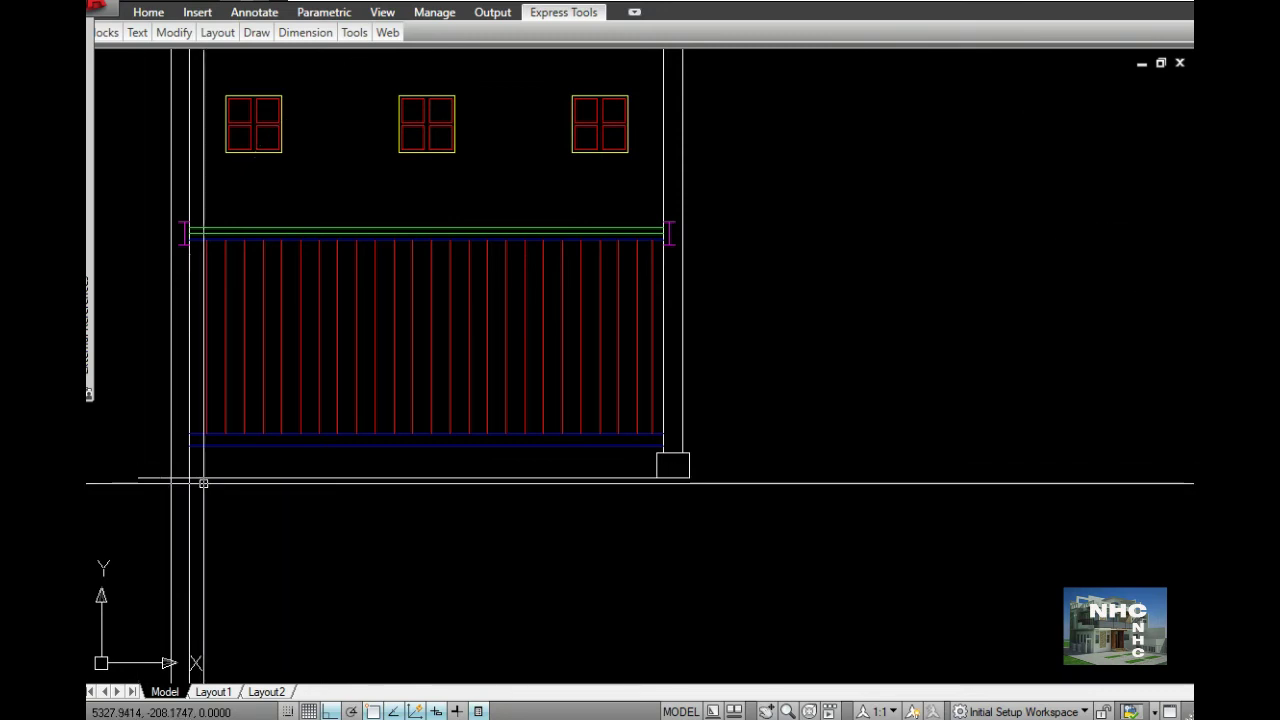
# Step: Trim the left wall lines below the ground line
pyautogui.write('trim')
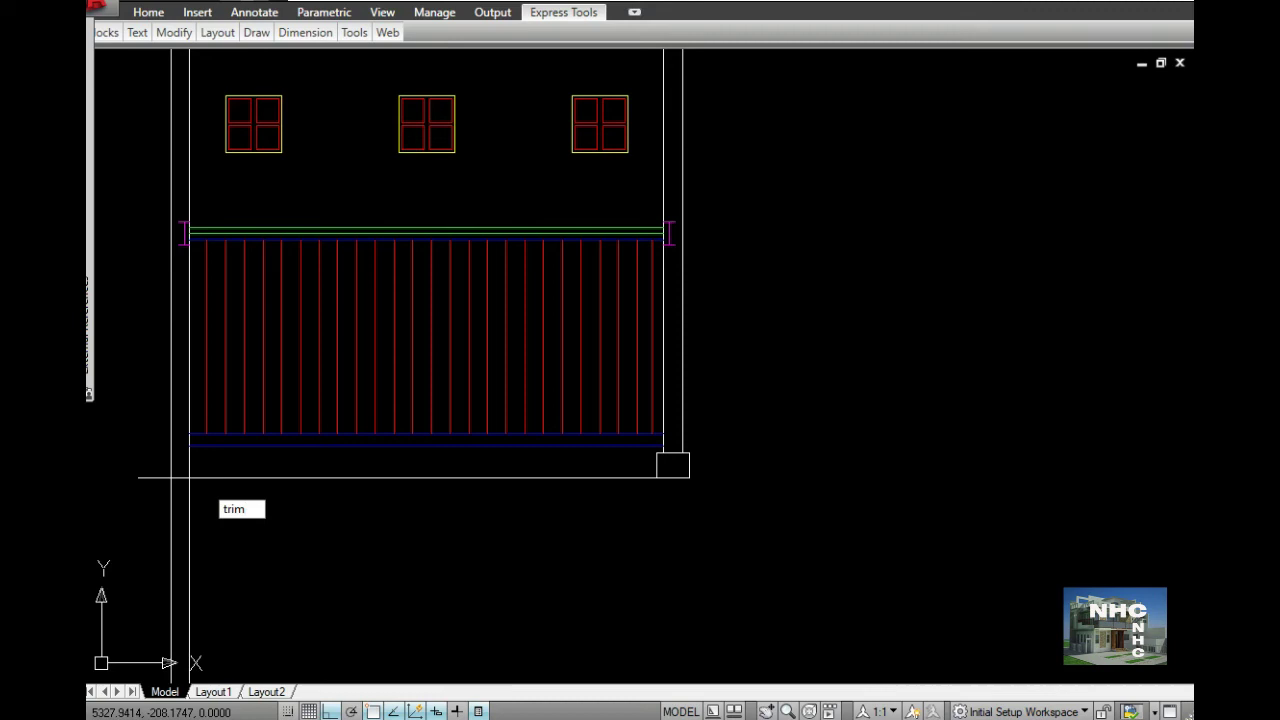
pyautogui.press('Return')
pyautogui.click(204, 478)
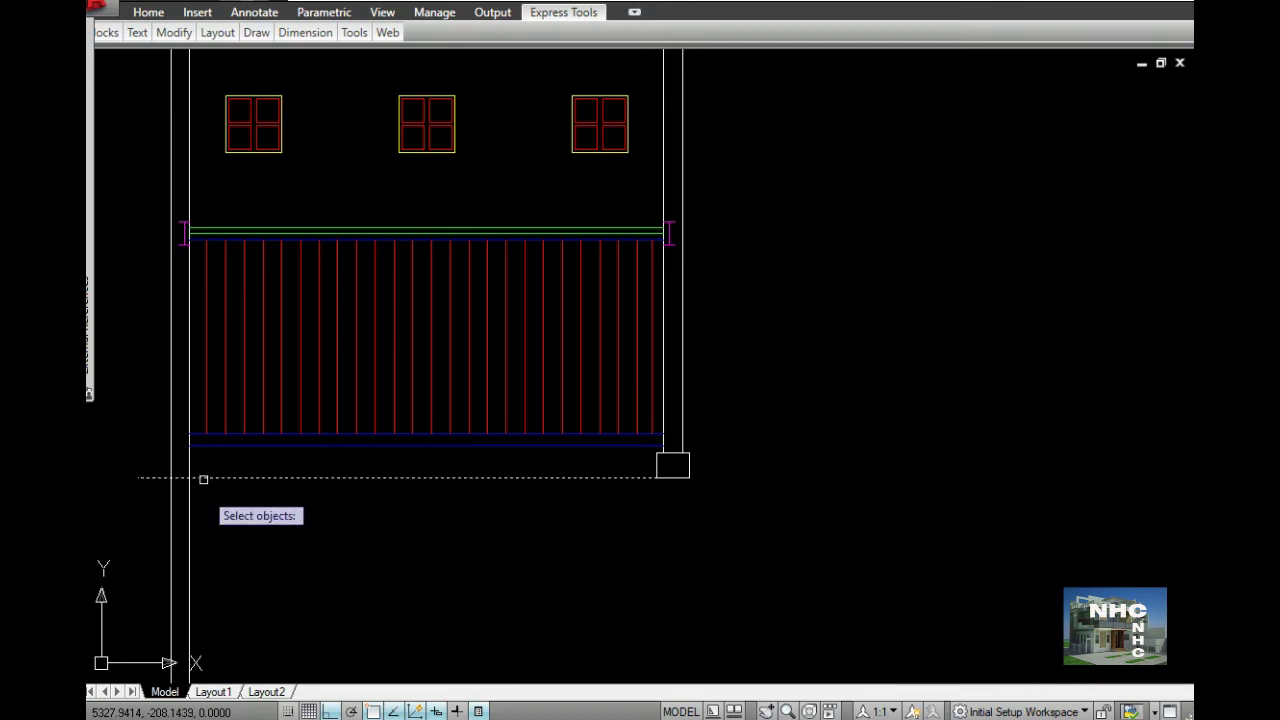
pyautogui.press('Return')
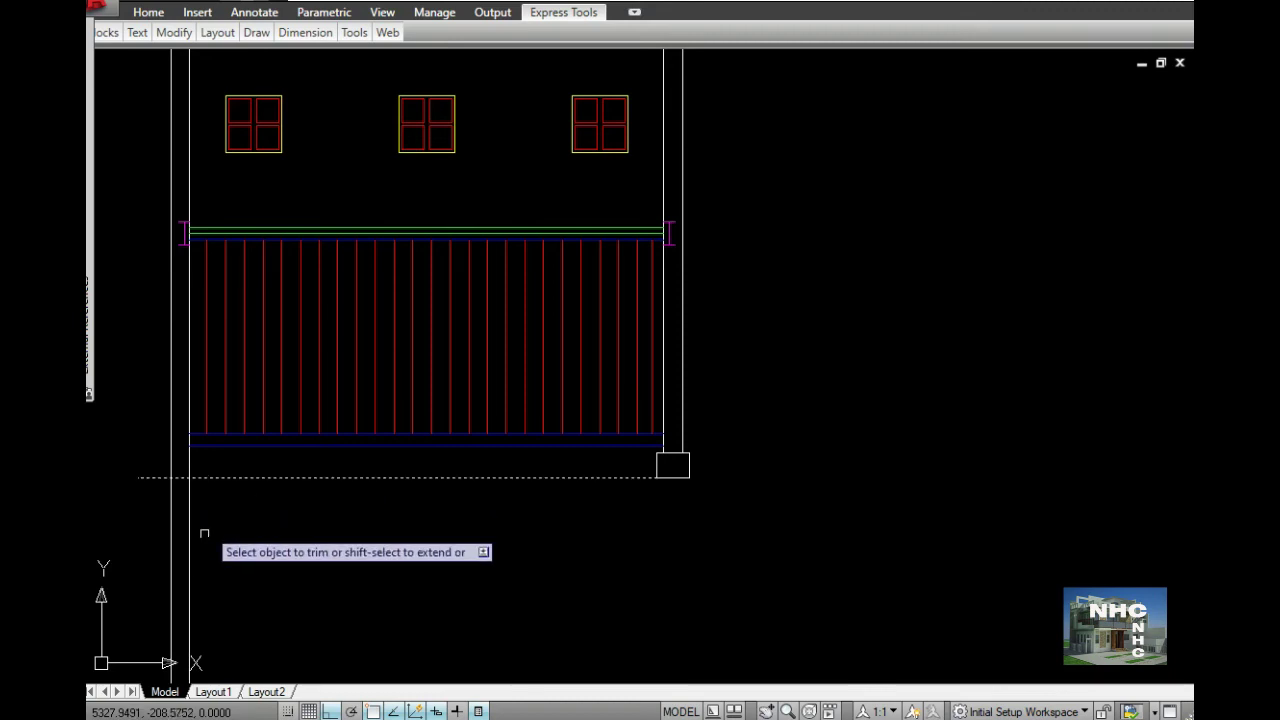
pyautogui.click(207, 517)
pyautogui.click(163, 565)
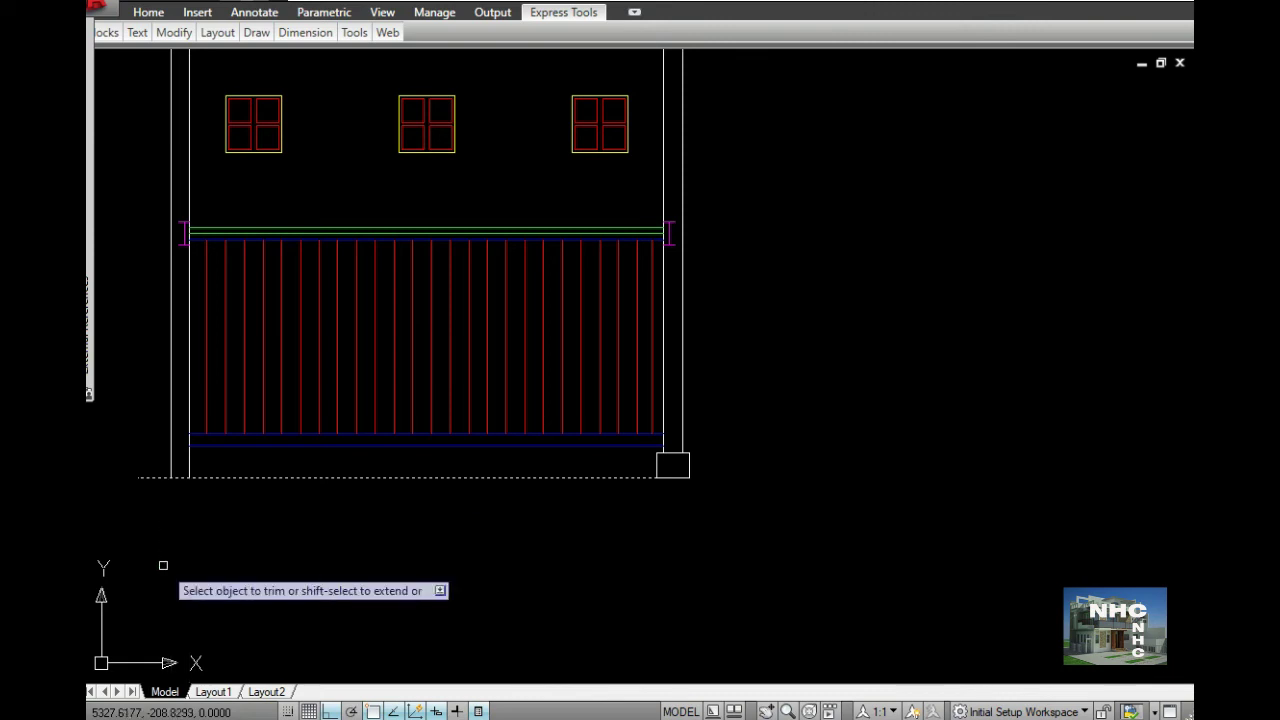
pyautogui.press('Return')
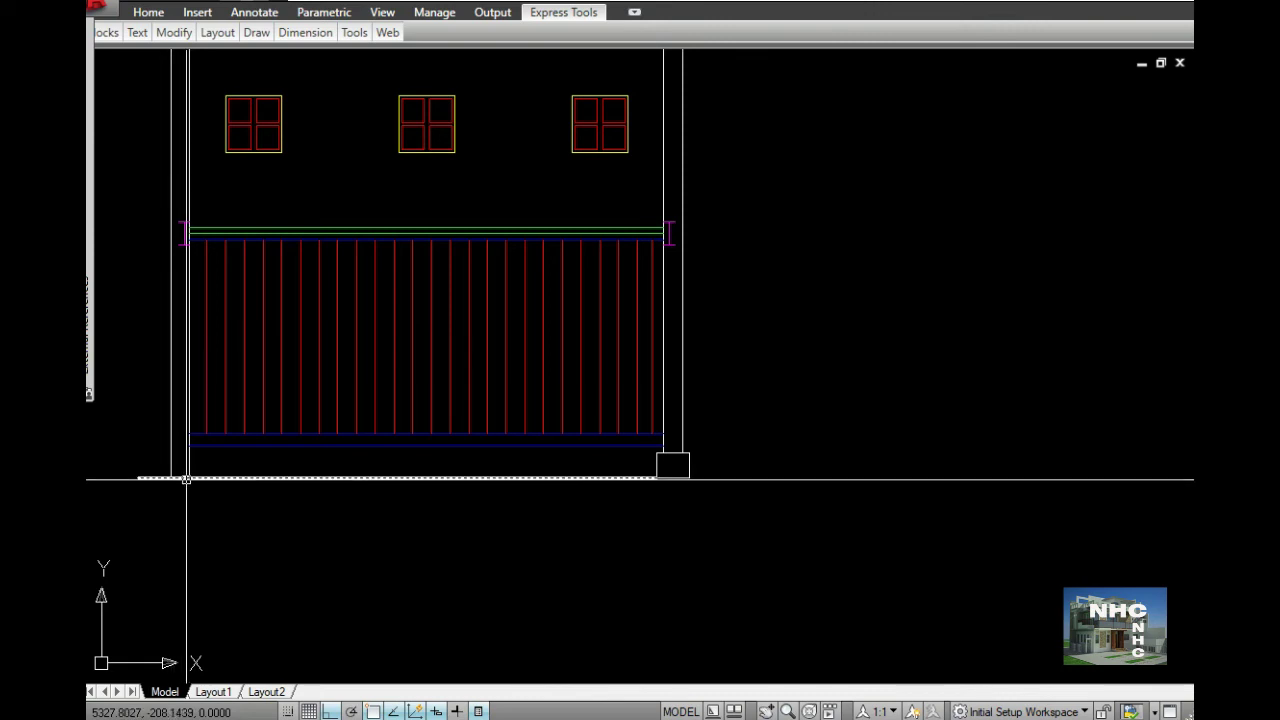
# Step: Fillet the ground line with the left wall and left post's outer line into clean corners
pyautogui.write('fillet')
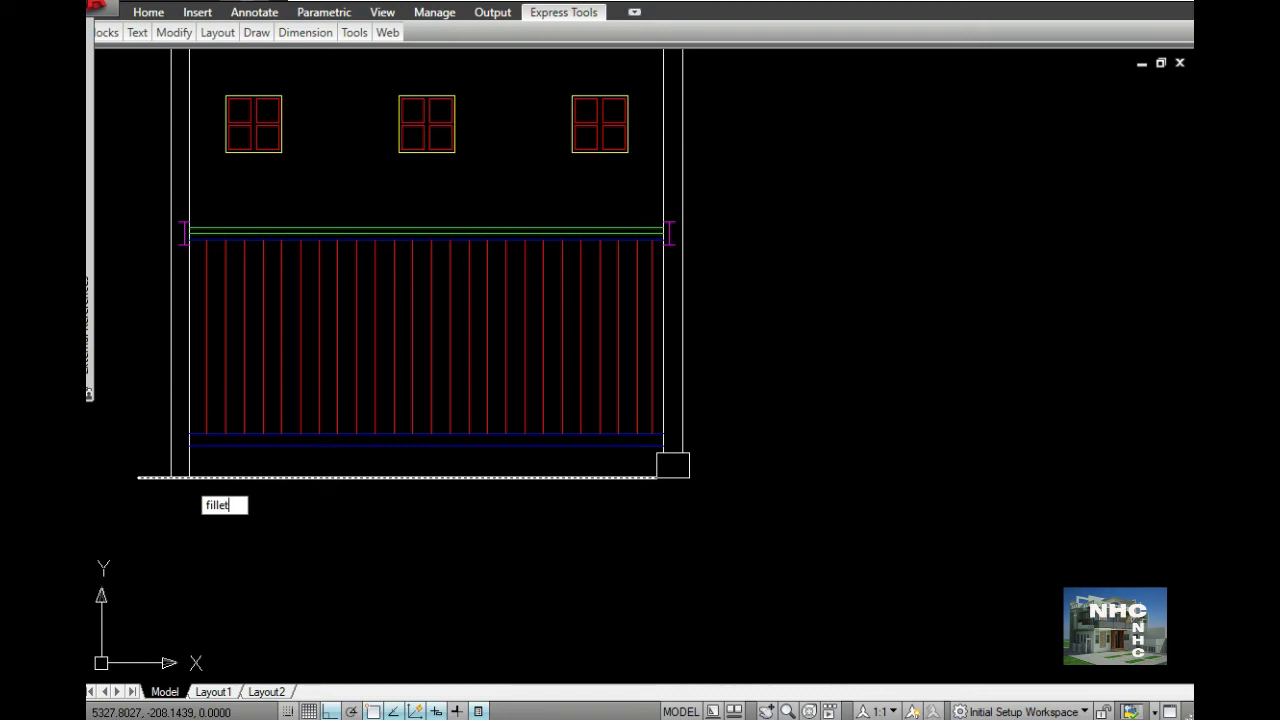
pyautogui.press('Return')
pyautogui.click(178, 477)
pyautogui.click(186, 463)
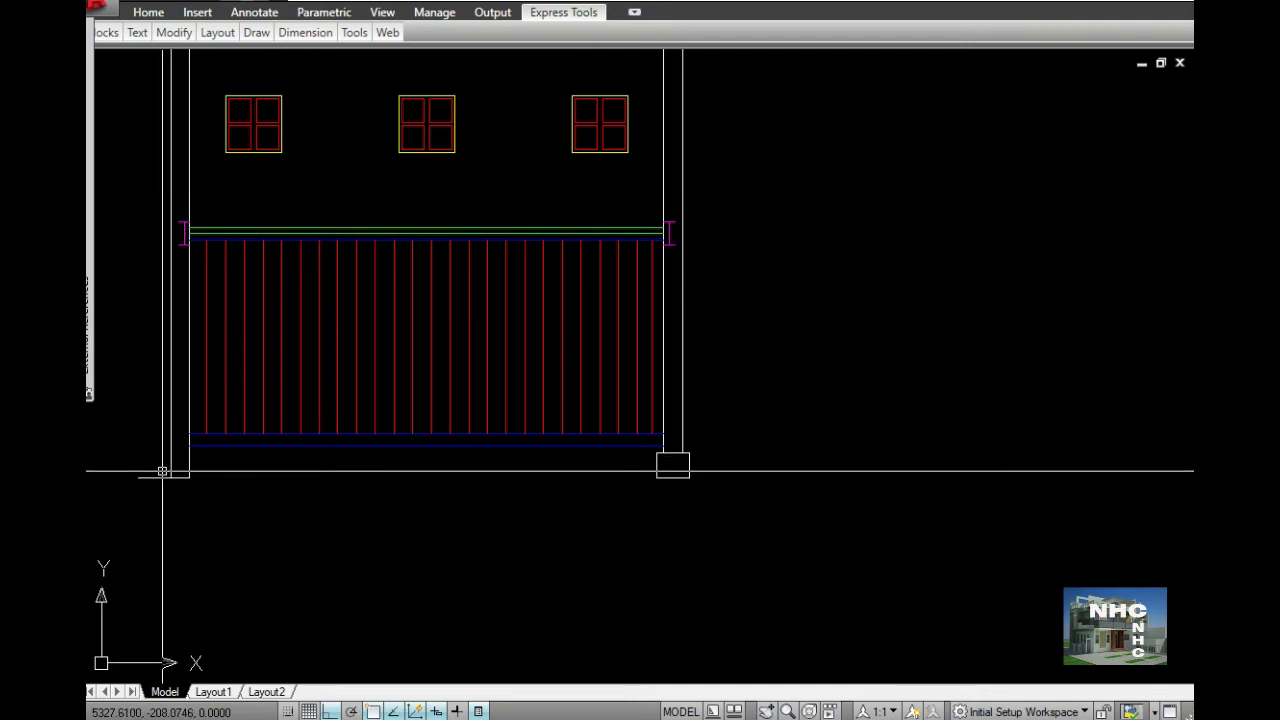
pyautogui.press('Return')
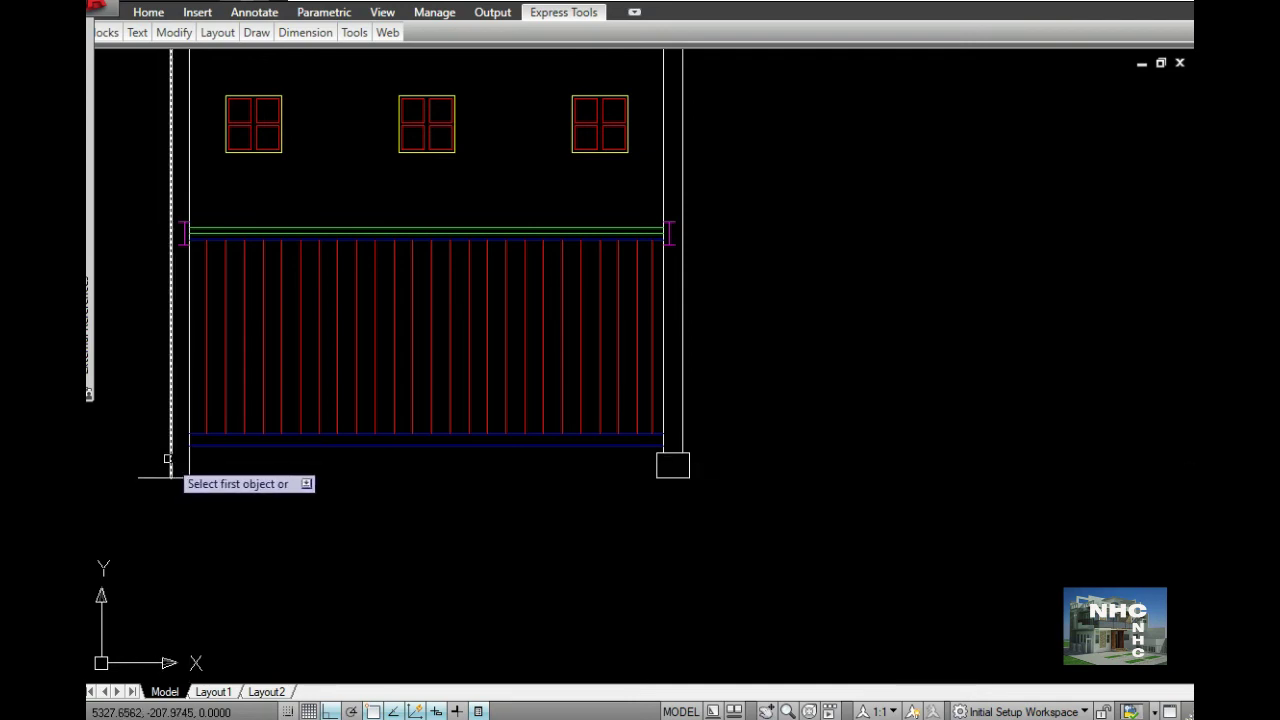
pyautogui.click(167, 459)
pyautogui.click(145, 477)
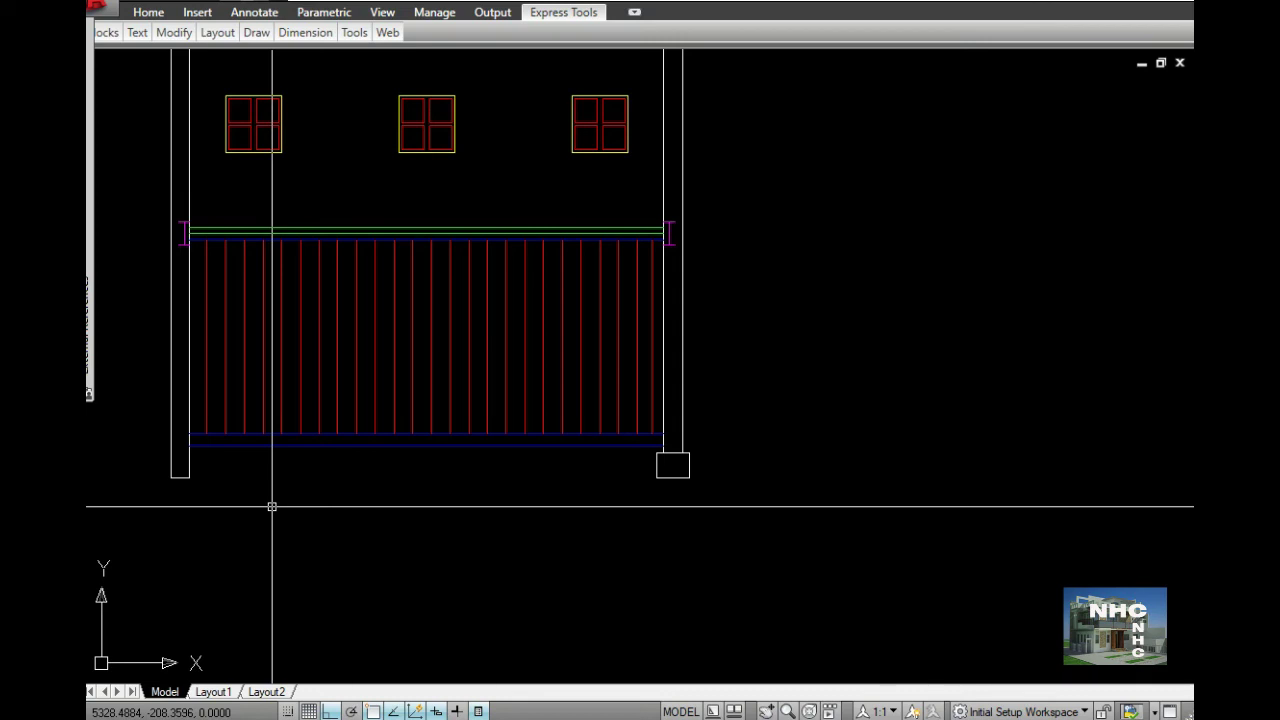
# Step: Zoom out to check the full elevation and save the drawing with Ctrl+S
pyautogui.scroll(-3, 272, 507)
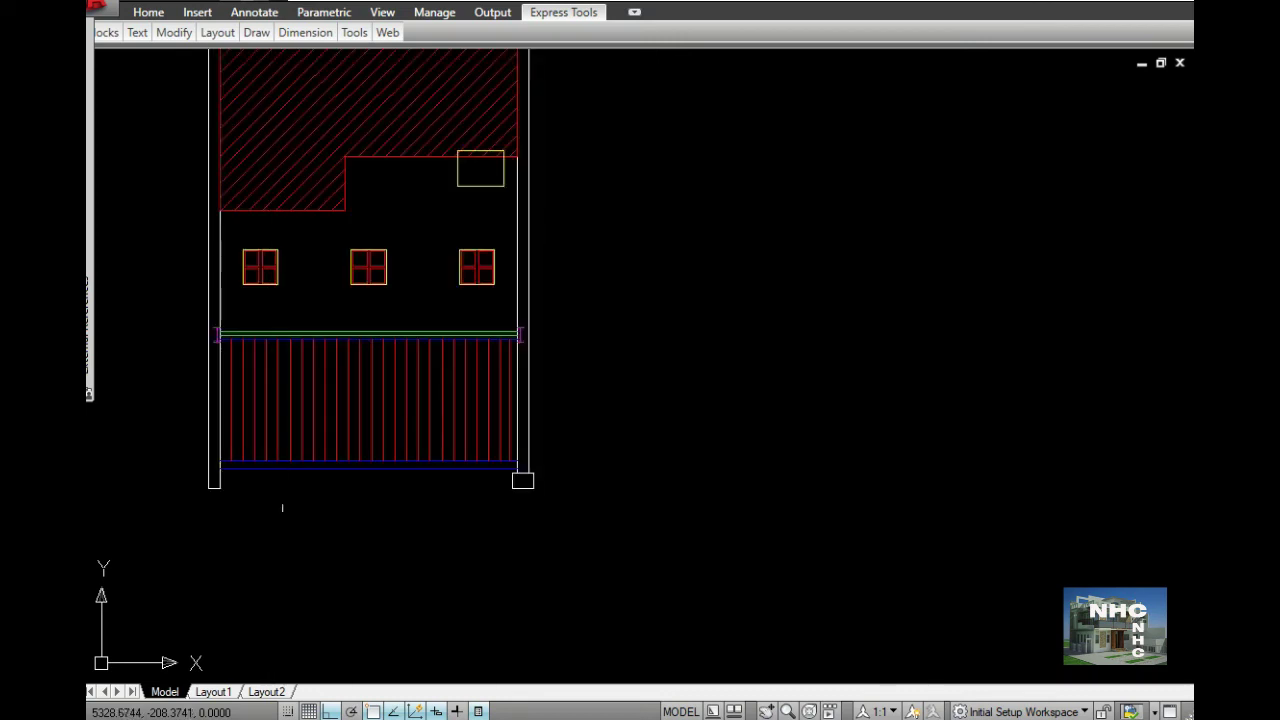
pyautogui.moveTo(272, 507)
pyautogui.mouseDown(button='middle')
pyautogui.moveTo(412, 593)
pyautogui.moveTo(446, 630)
pyautogui.mouseUp(button='middle')
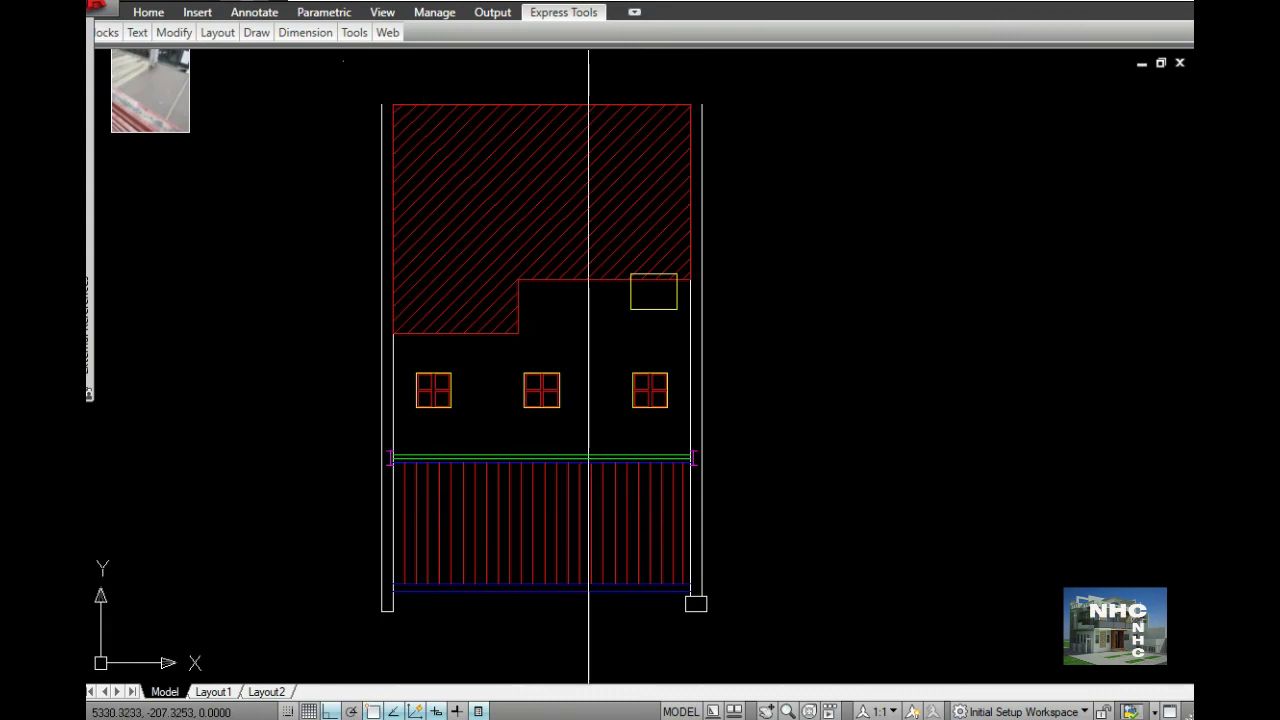
pyautogui.click(823, 482)
pyautogui.hotkey('ctrl', 's')
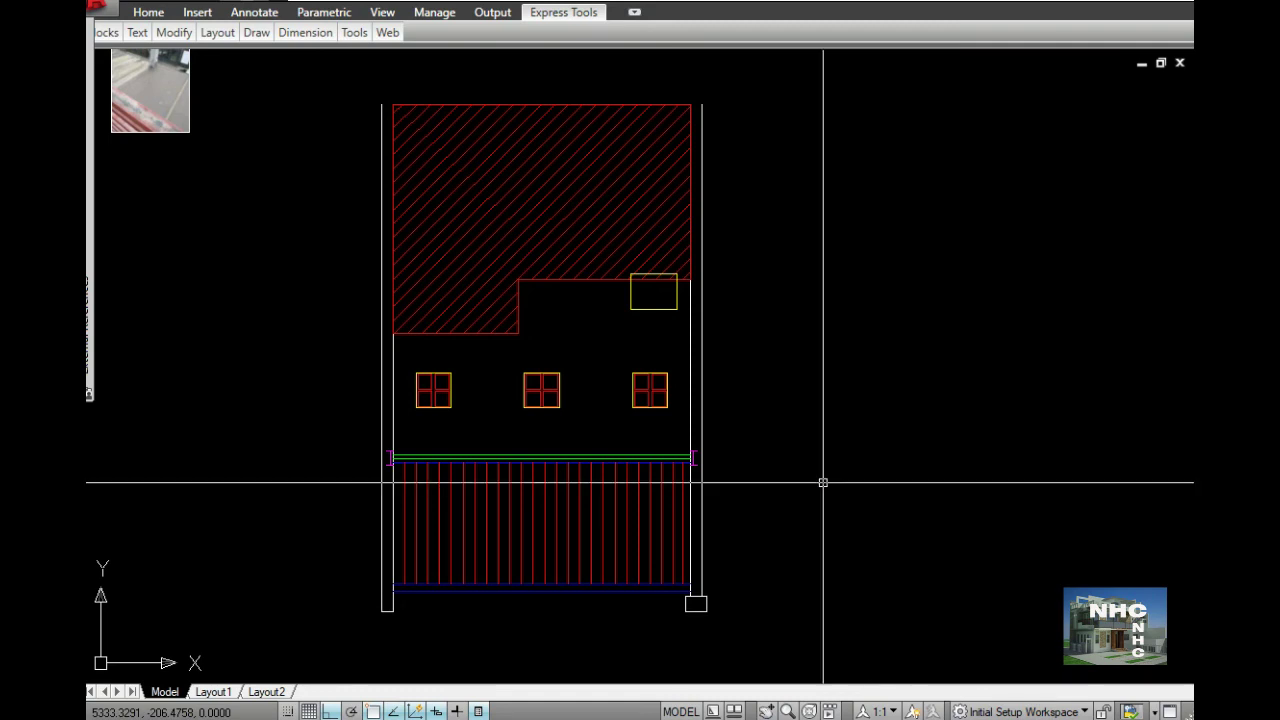
pyautogui.moveTo(823, 482); pyautogui.dragTo(814, 424, button='middle')
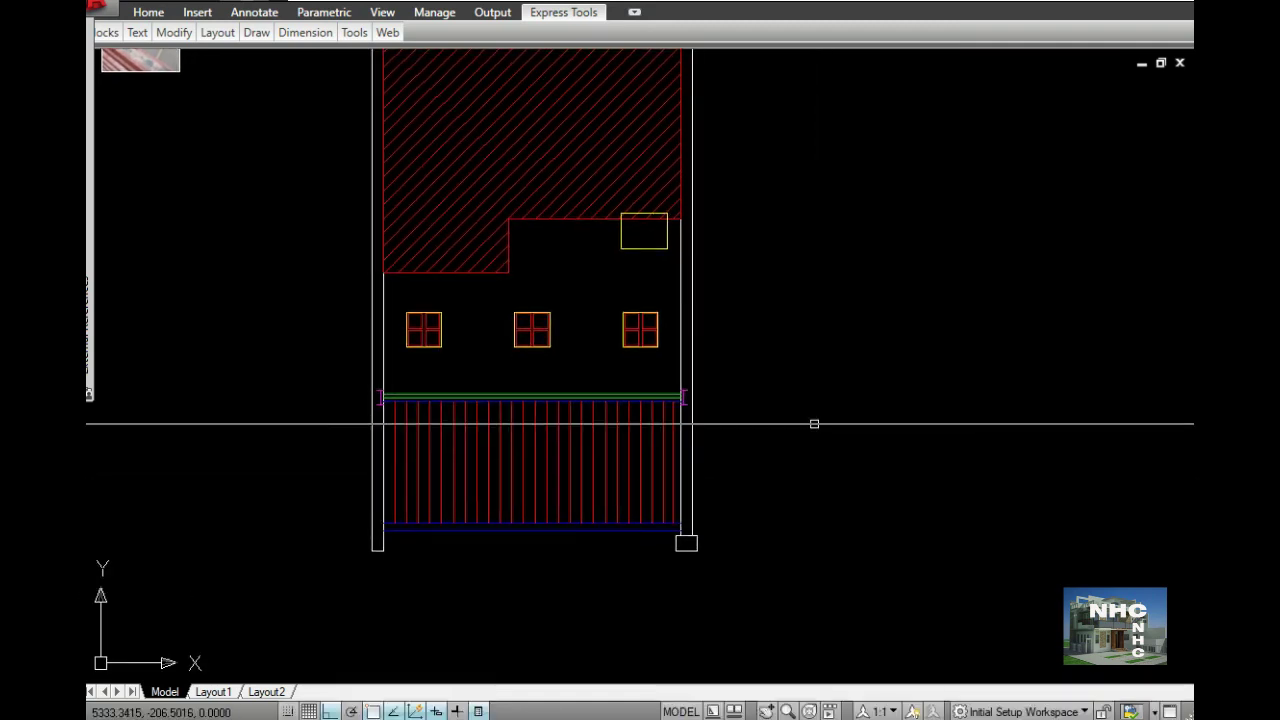